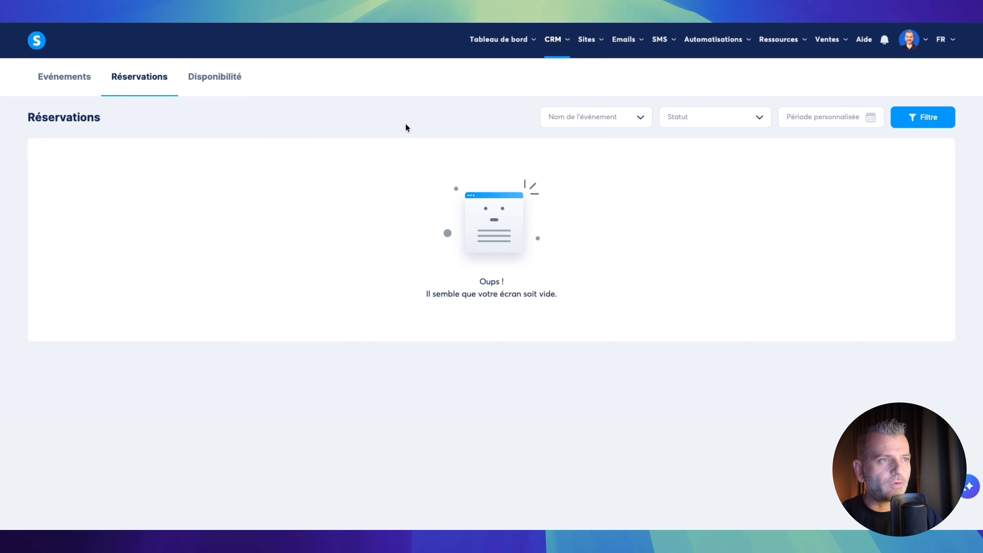
- Go to CRM > Calendrier, check Réservations and Disponibilité, then return to the empty Événements list
click(556, 40)
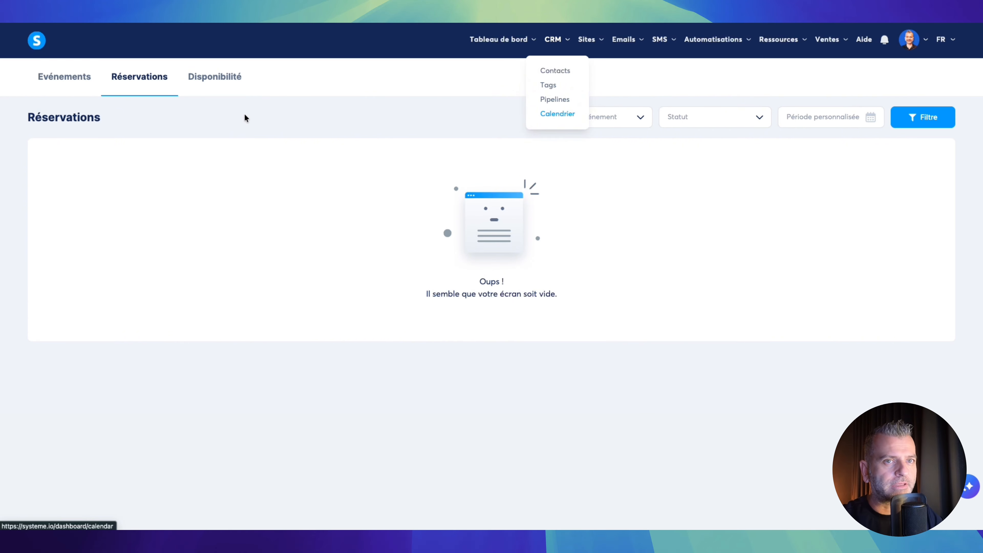
click(71, 80)
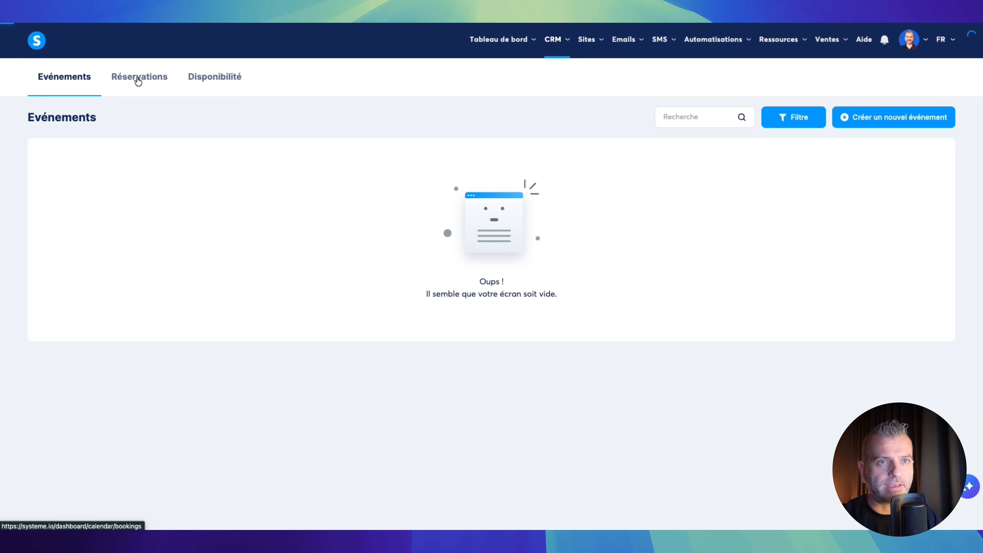
click(136, 80)
click(219, 82)
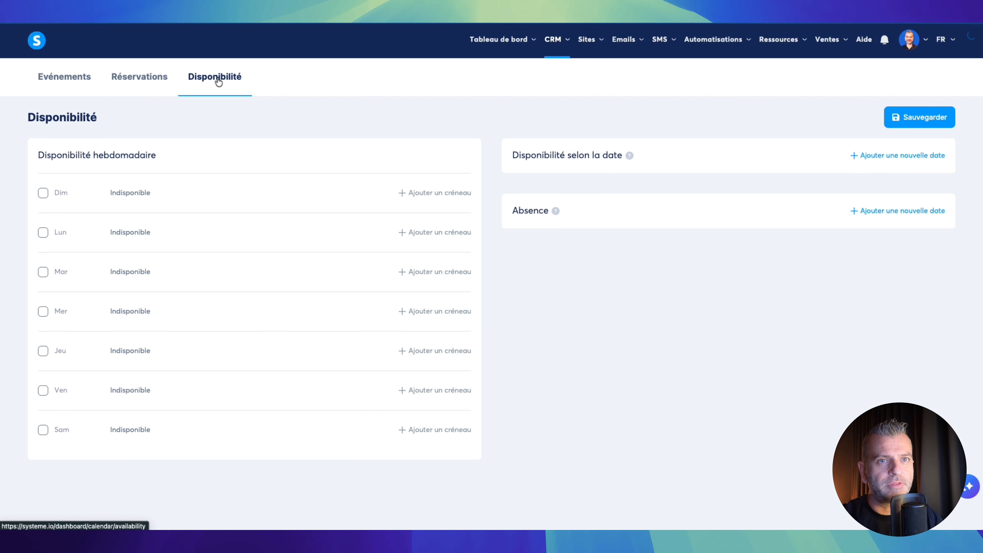
click(55, 82)
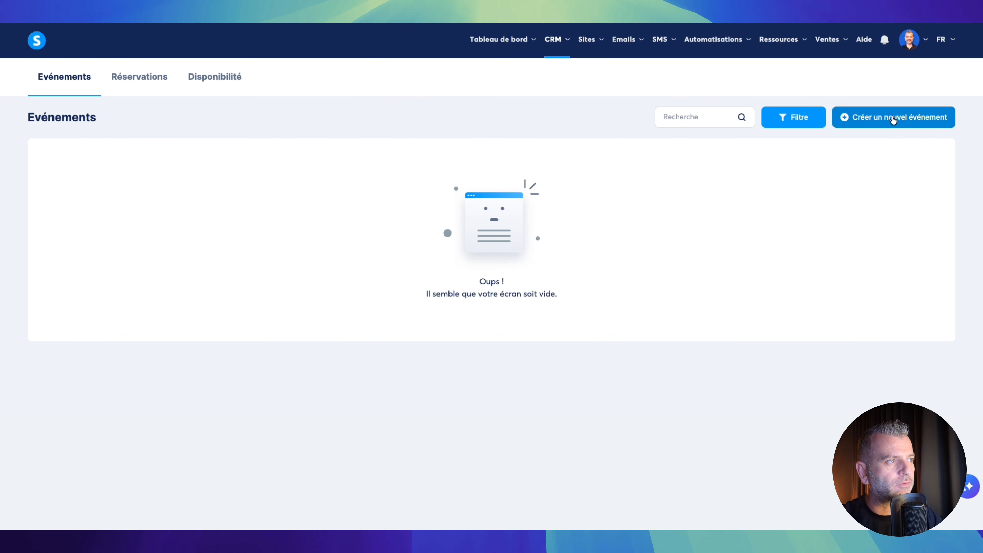
- Start a new calendar event of type Événement individuel
click(892, 119)
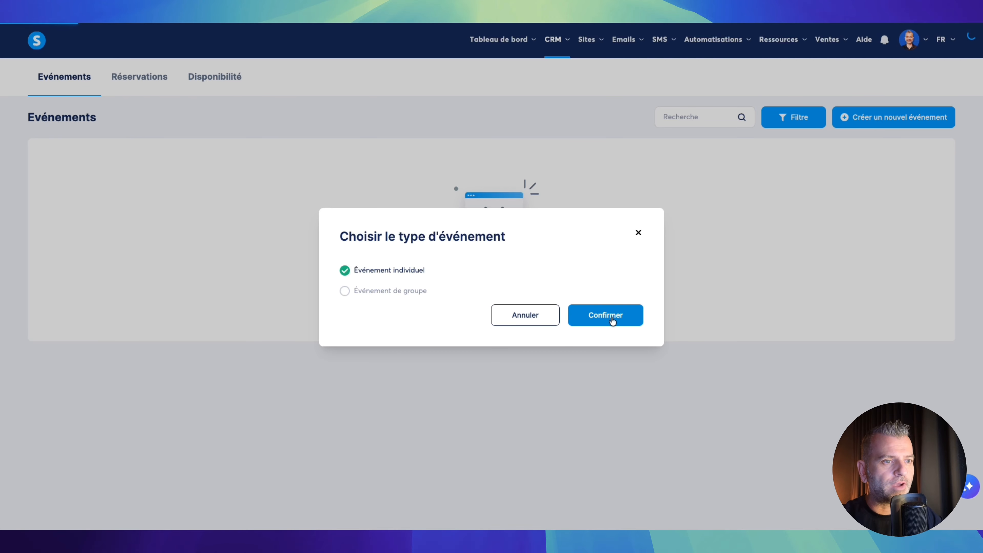
click(612, 316)
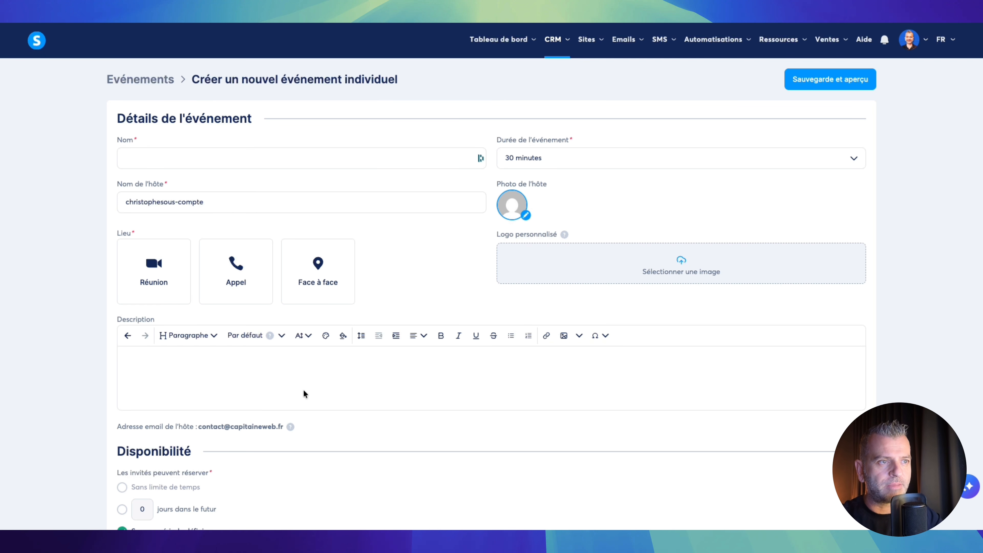
- Name the event 'test', keep the 30-minute duration, and choose Réunion as its location
click(194, 158)
text(test)
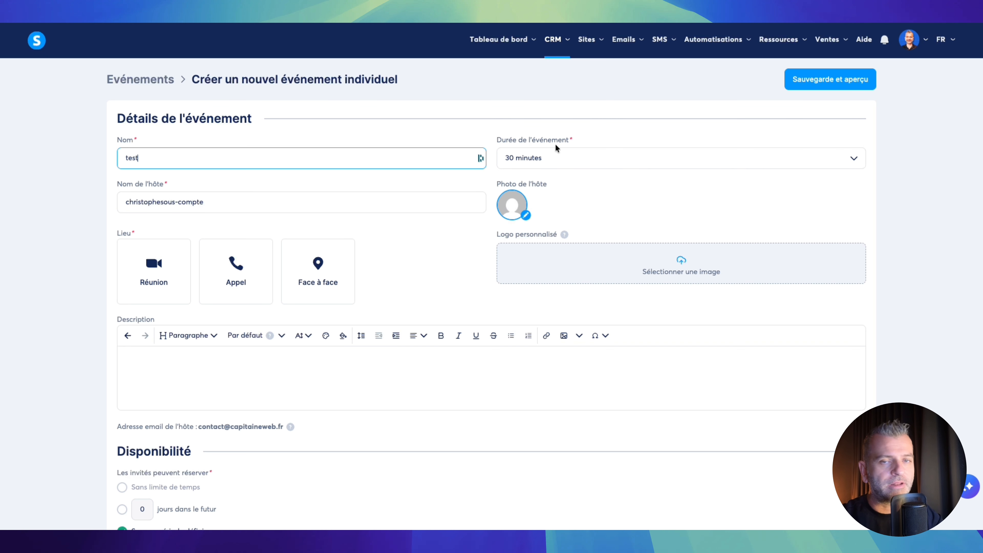
click(584, 155)
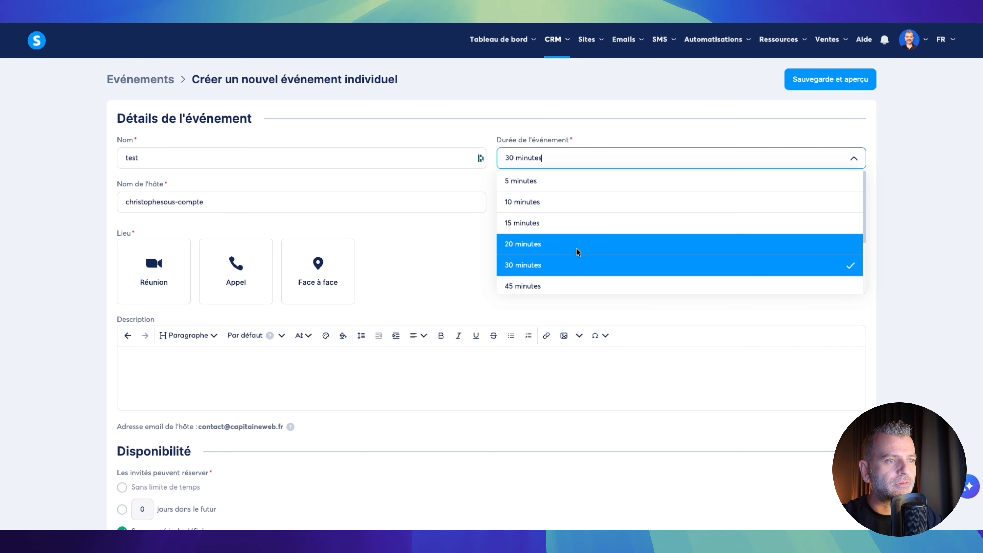
click(473, 138)
scroll(439, 167, down, 2)
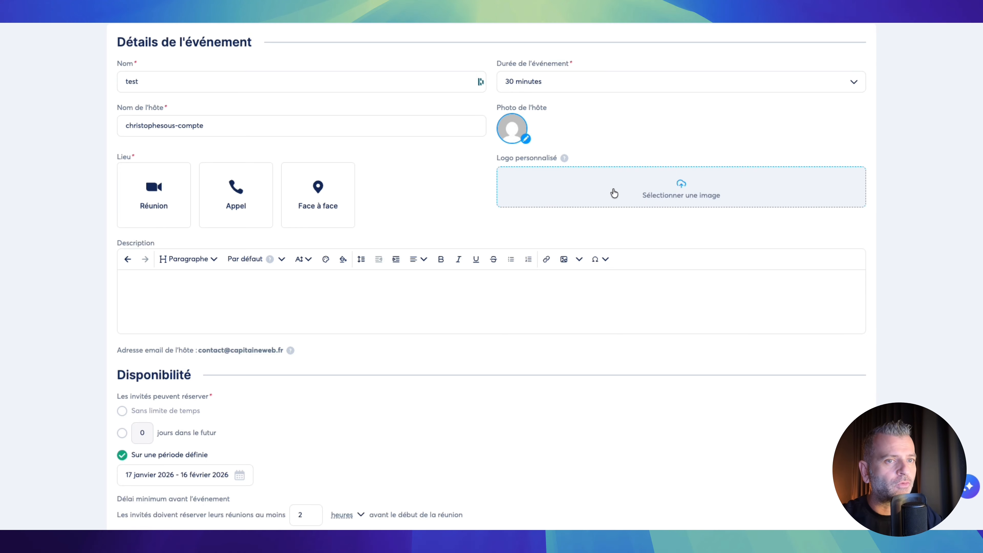
scroll(270, 191, up, 2)
click(156, 276)
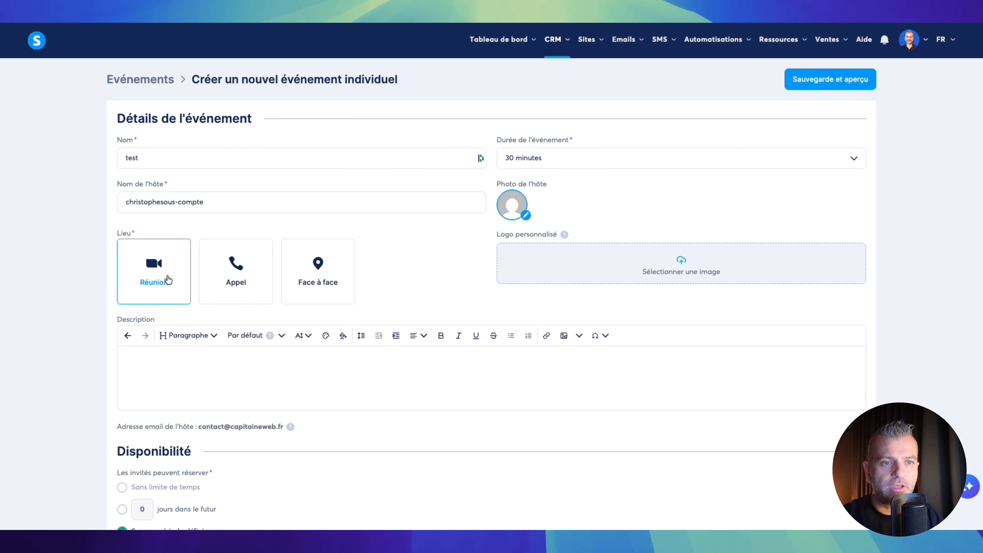
click(232, 275)
click(322, 281)
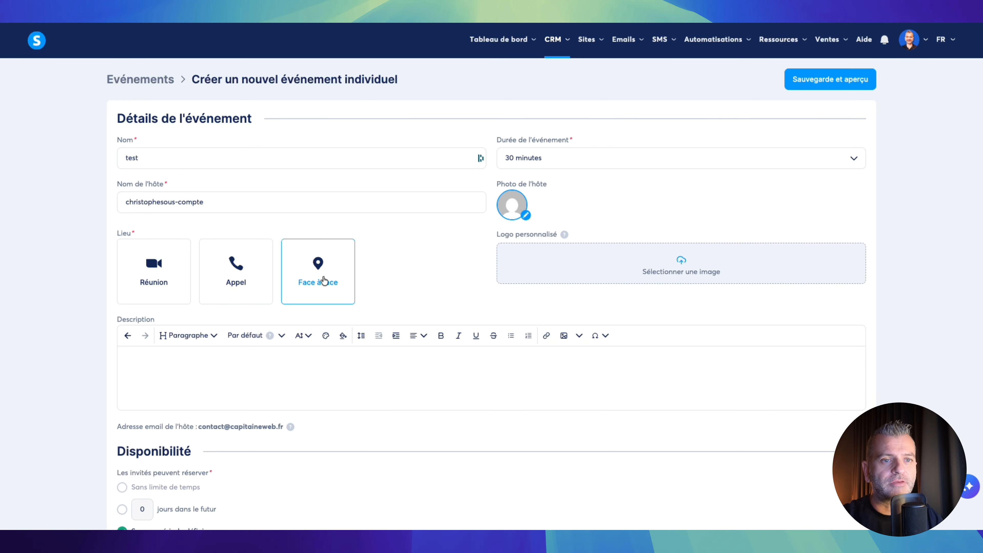
click(178, 266)
click(158, 272)
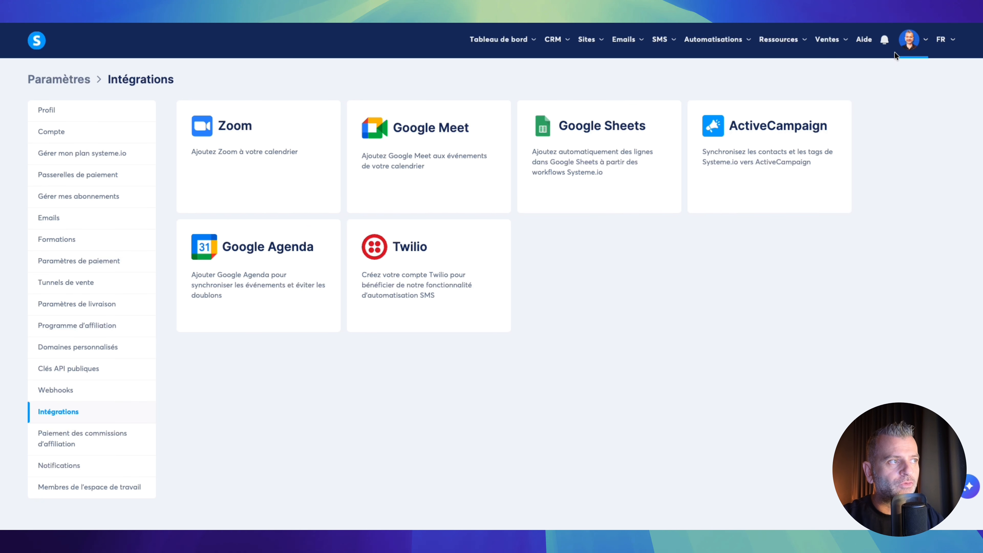
click(904, 45)
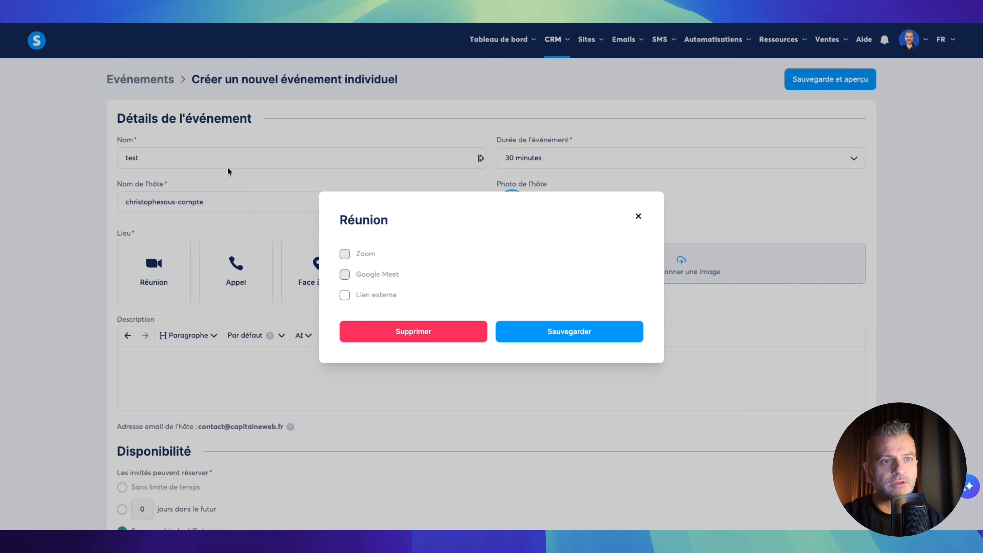
mouse_move(357, 256)
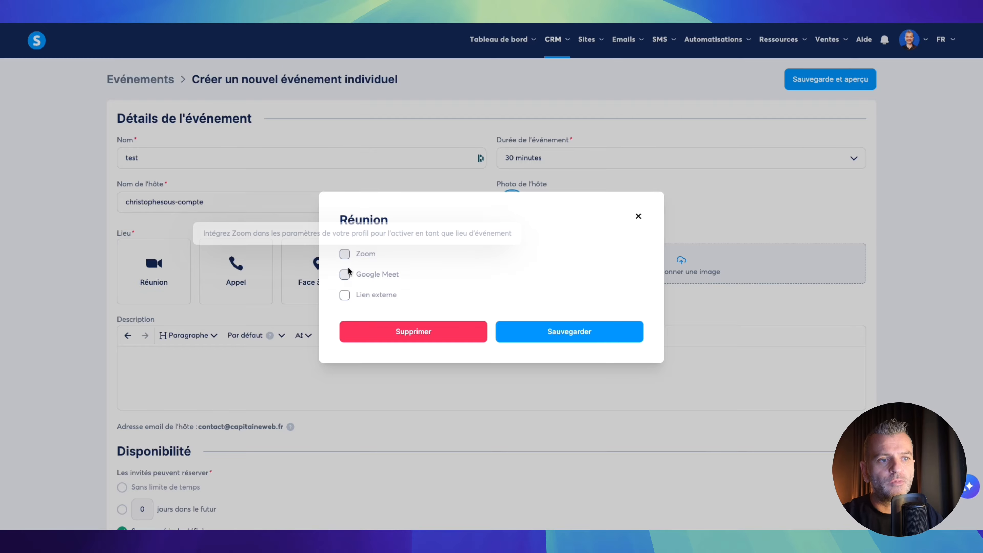
click(638, 219)
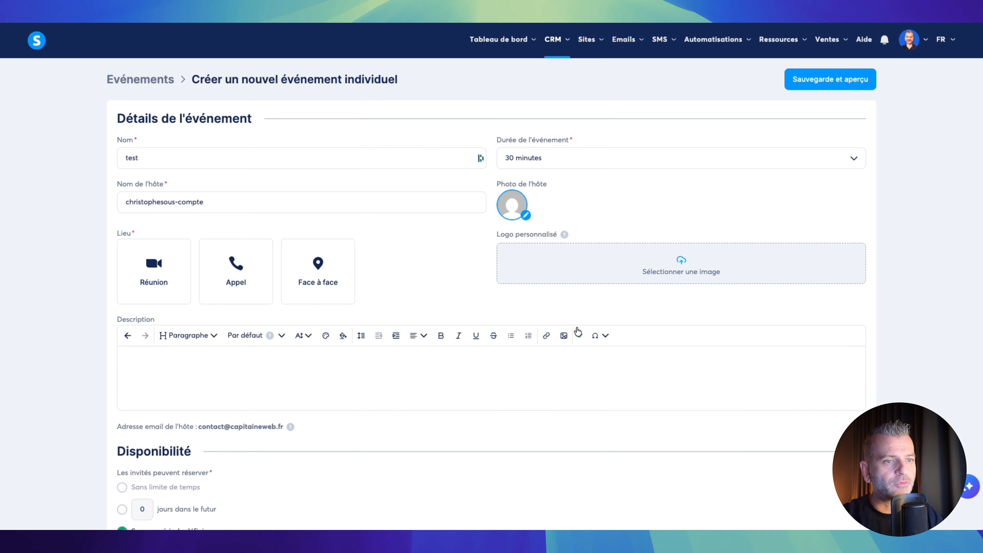
click(244, 273)
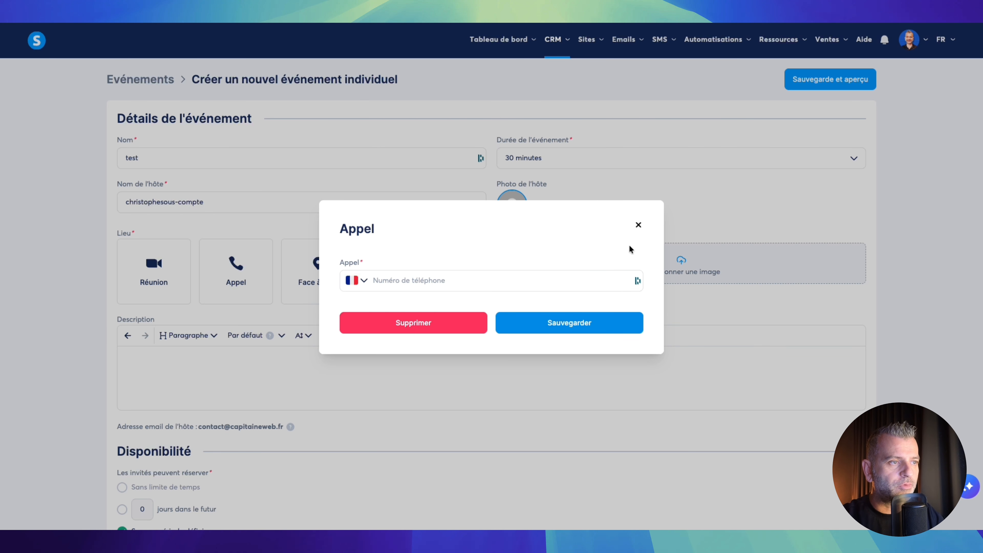
click(637, 226)
scroll(398, 253, down, 3)
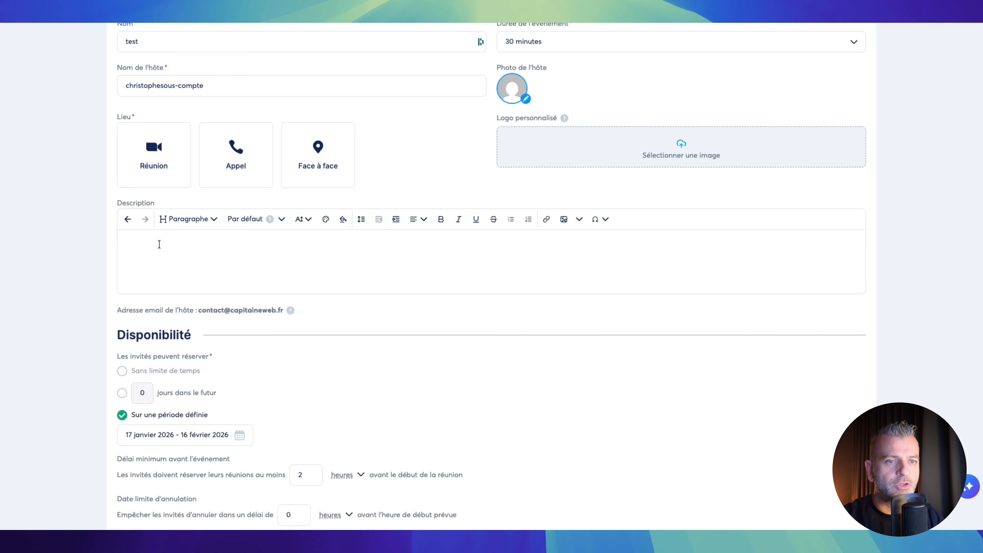
scroll(189, 244, down, 4)
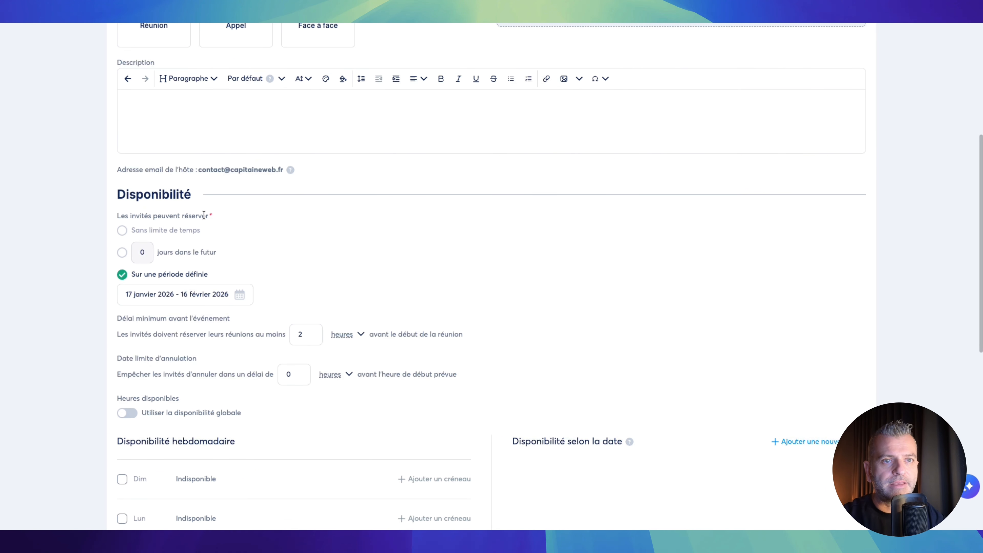
scroll(205, 217, down, 1)
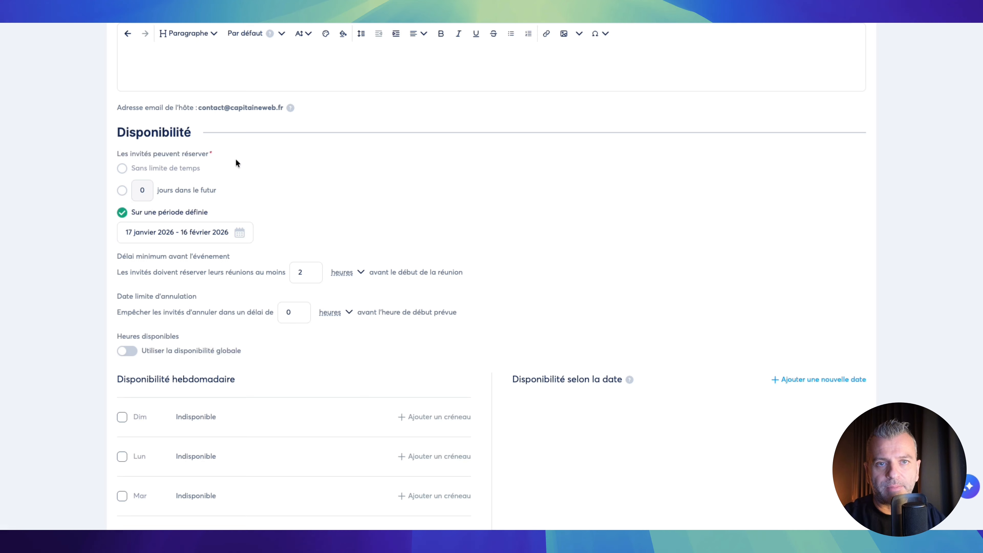
scroll(249, 152, down, 1)
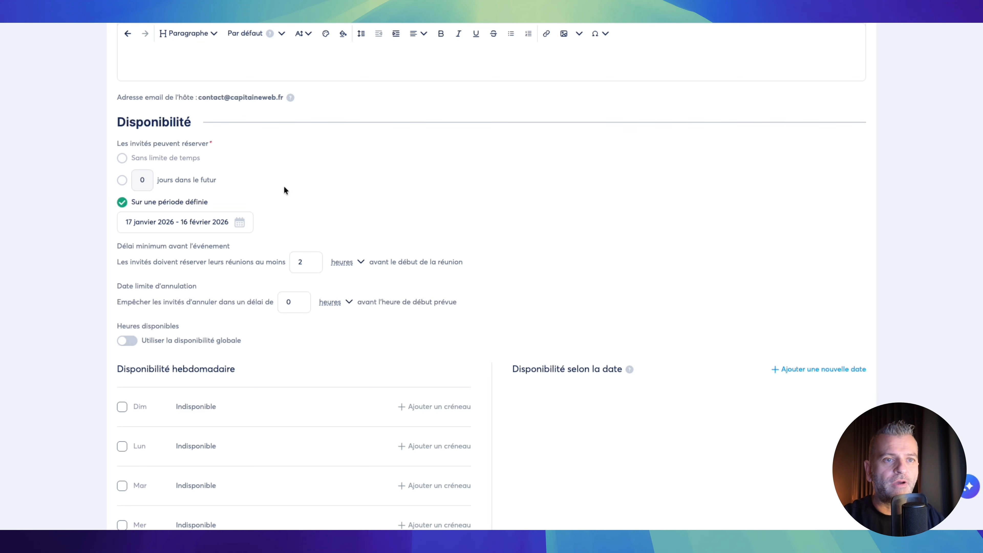
click(123, 159)
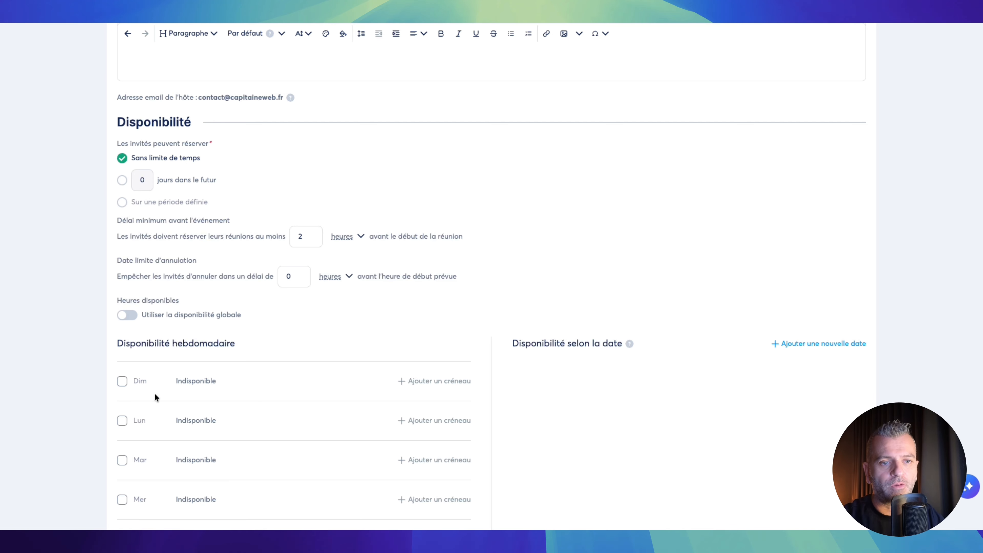
scroll(274, 155, down, 1)
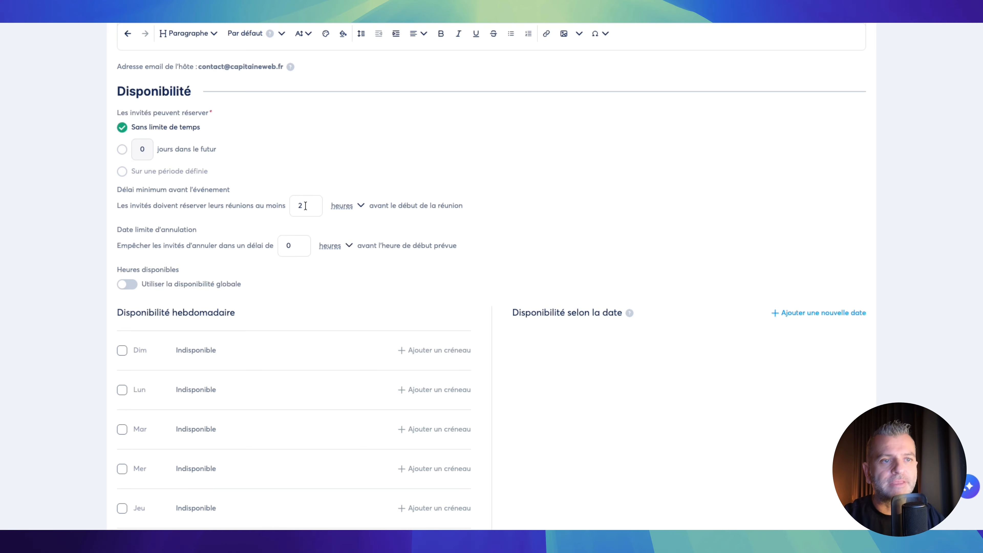
scroll(306, 206, down, 1)
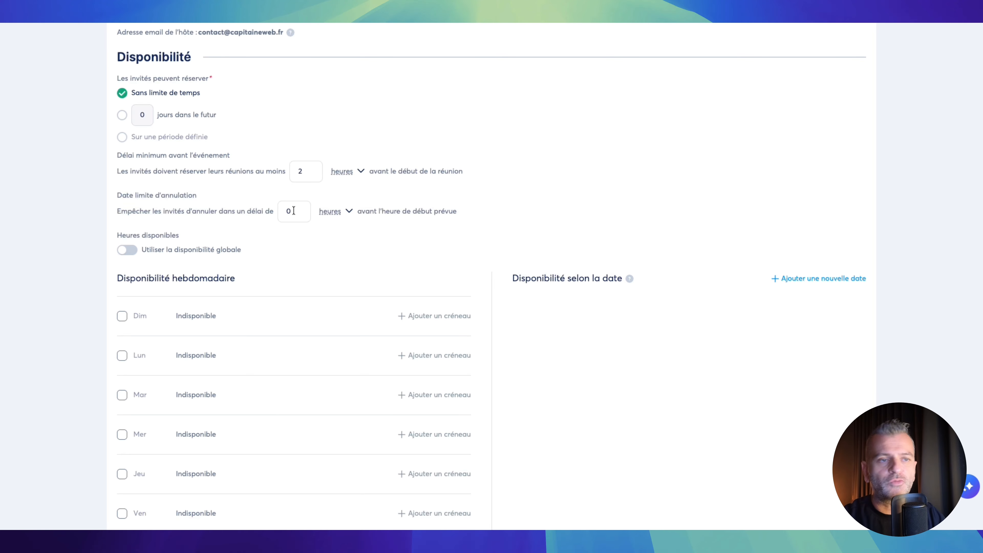
scroll(294, 210, down, 1)
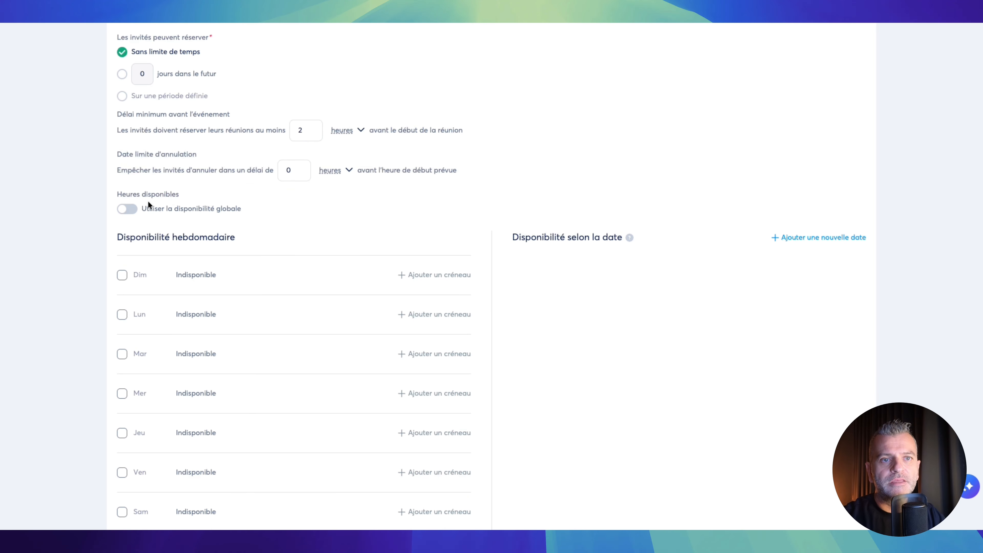
mouse_move(129, 213)
scroll(185, 187, down, 1)
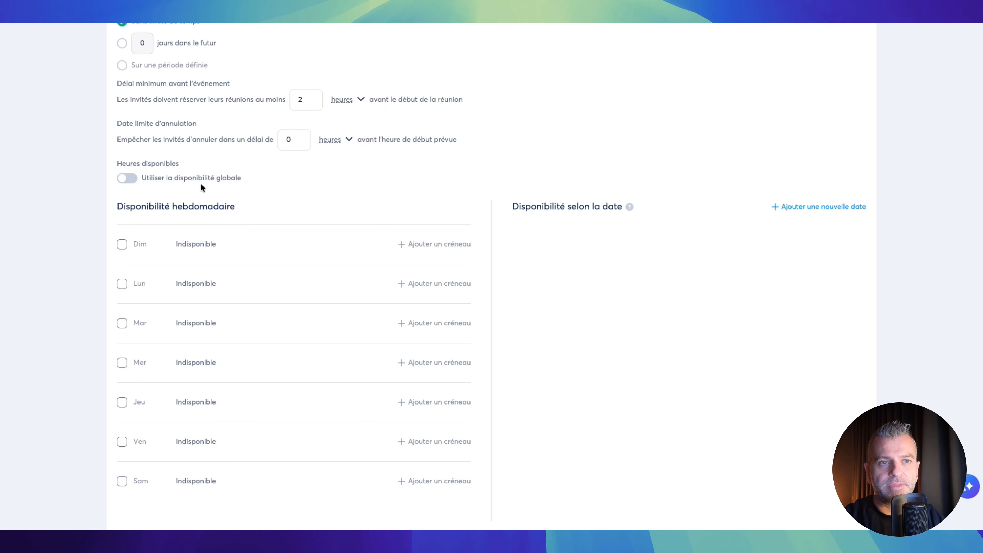
scroll(189, 195, down, 1)
scroll(188, 196, down, 2)
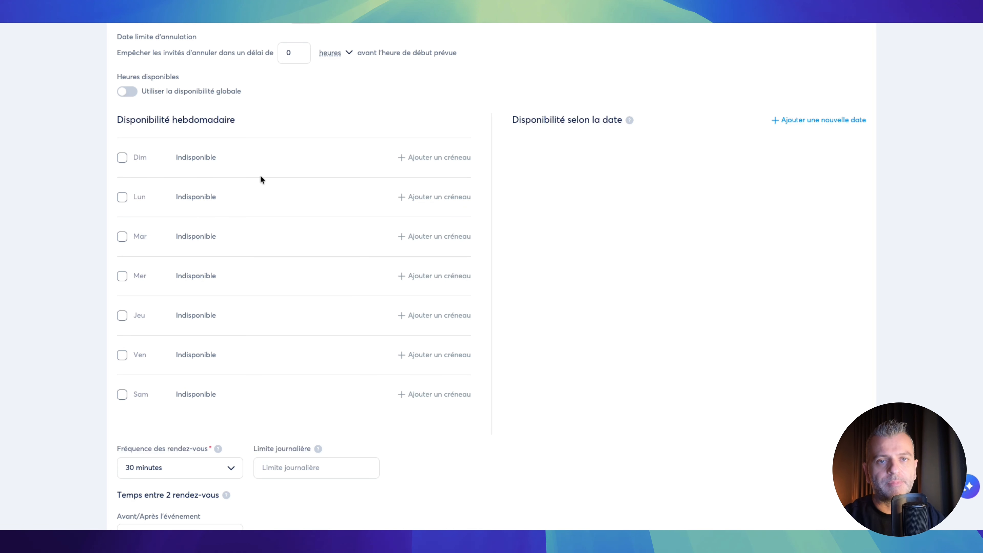
- Make Monday (Lun) available from 10:30 to 12:00 in the test event's weekly schedule
scroll(261, 165, down, 2)
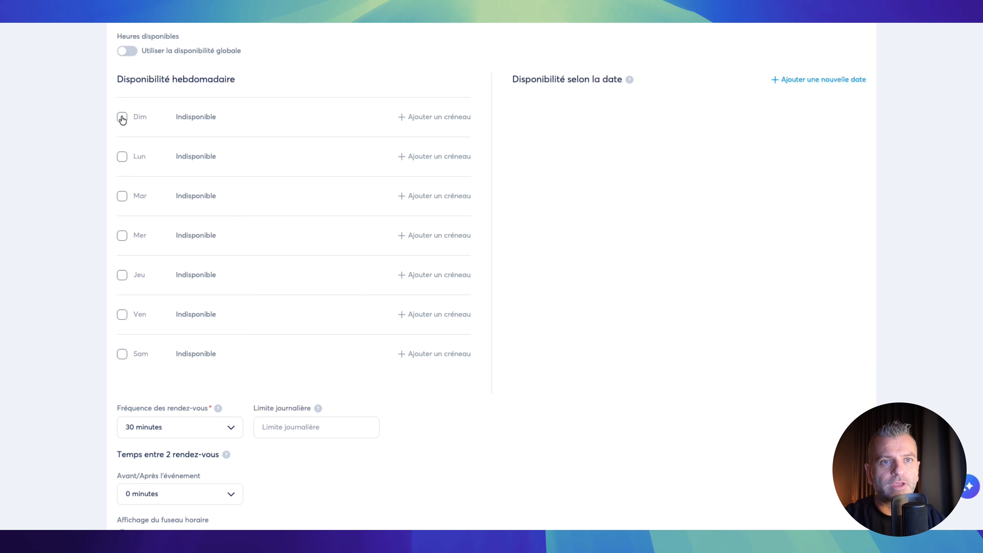
click(122, 157)
click(188, 161)
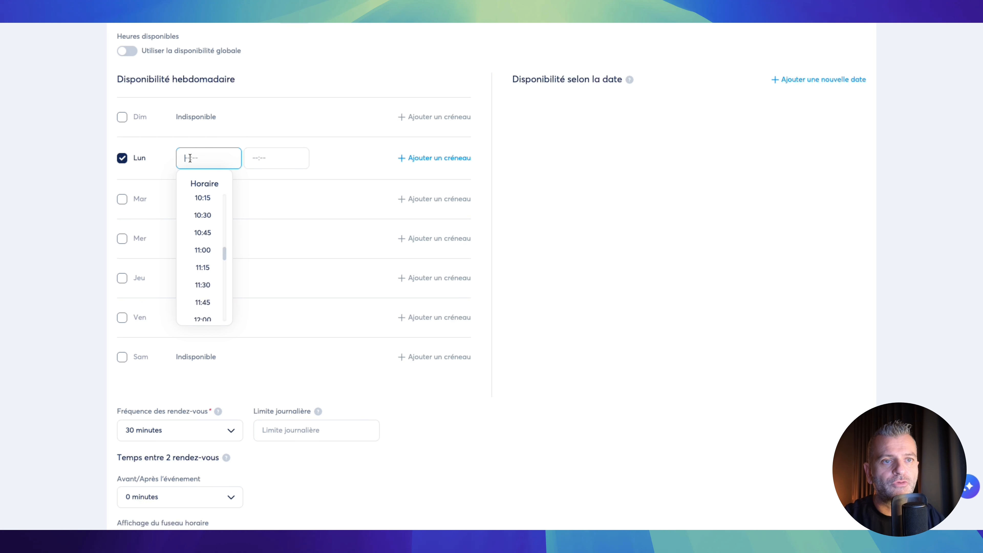
click(205, 215)
click(260, 157)
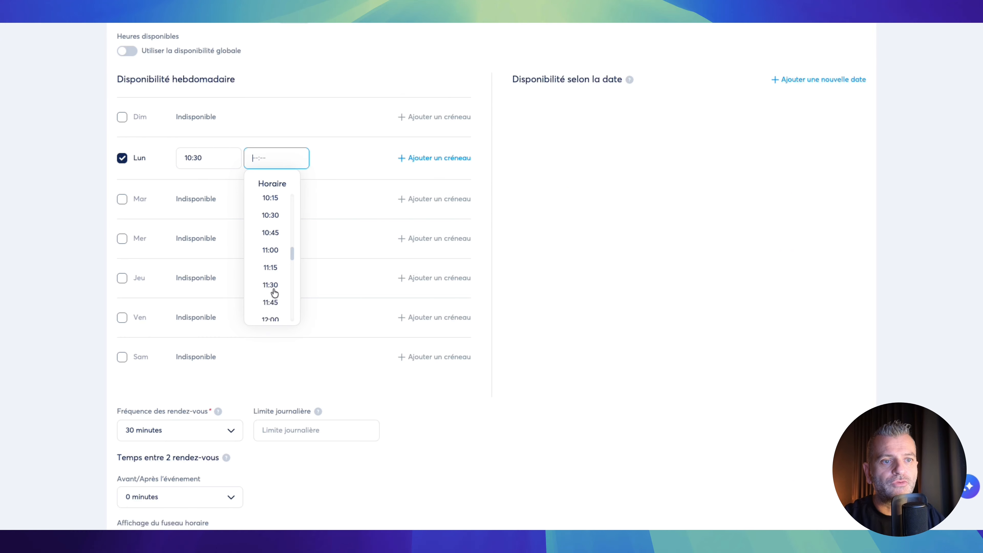
scroll(273, 287, down, 2)
click(270, 252)
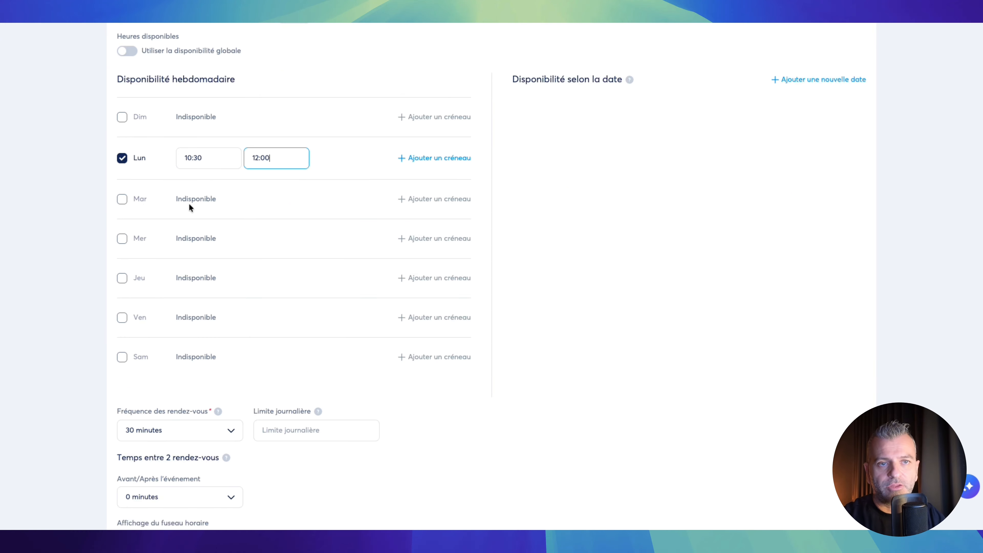
scroll(248, 208, down, 2)
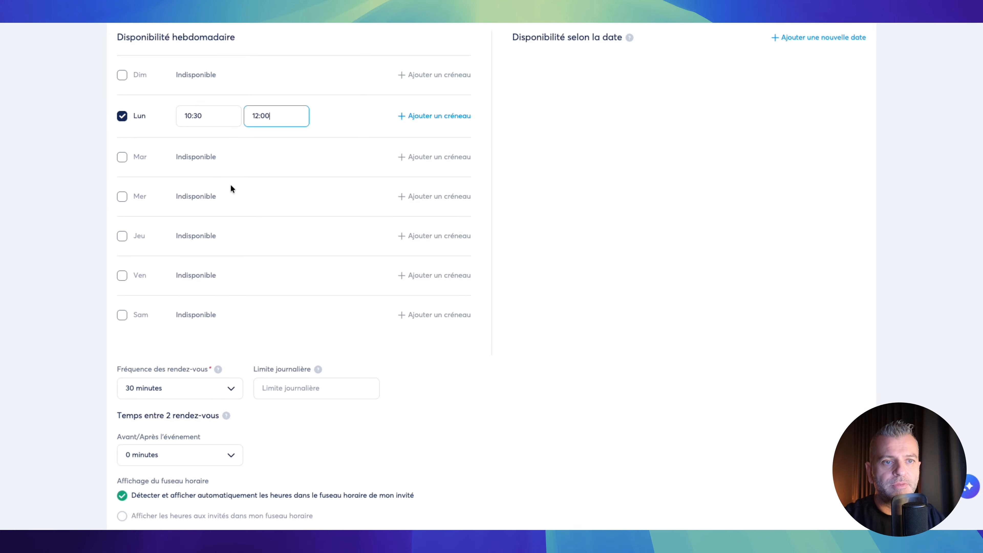
scroll(255, 173, down, 1)
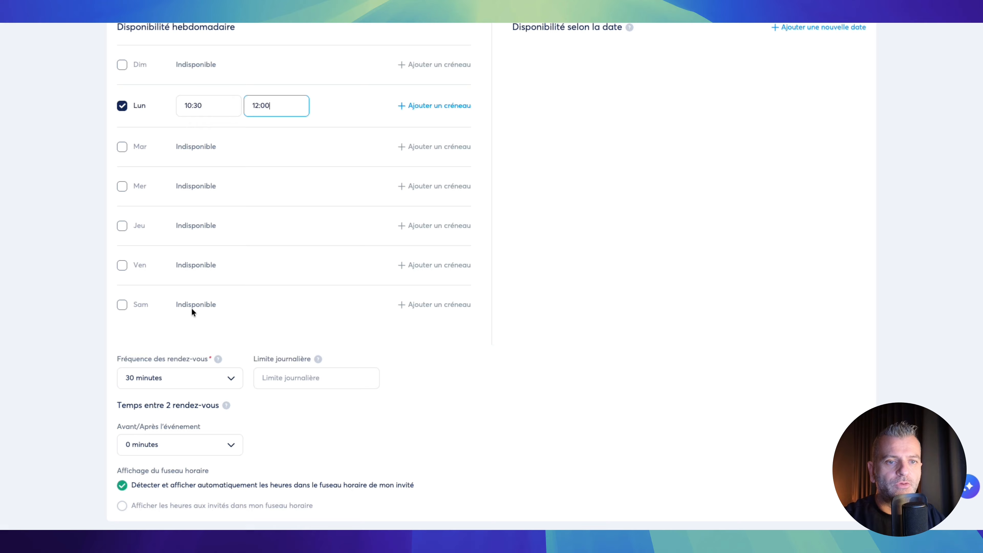
click(230, 381)
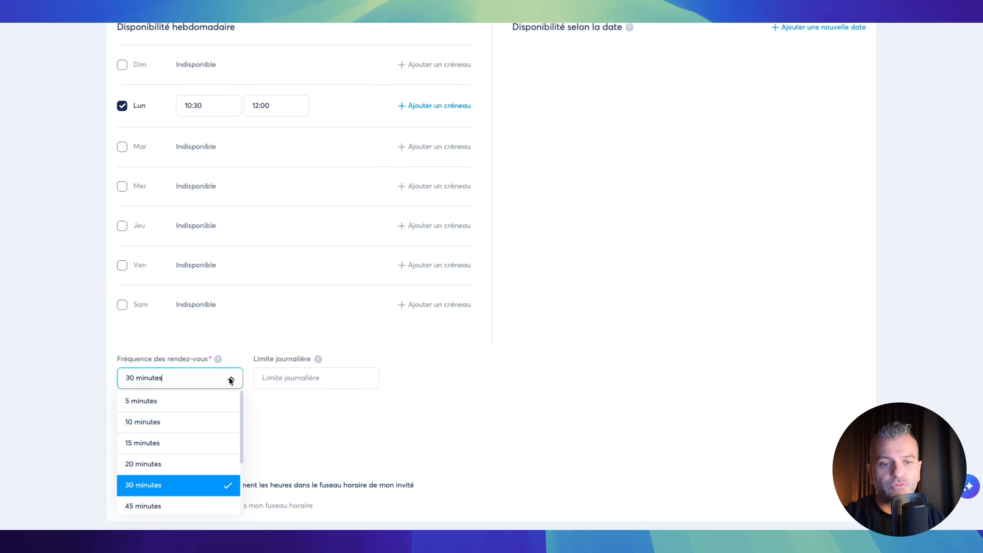
click(229, 376)
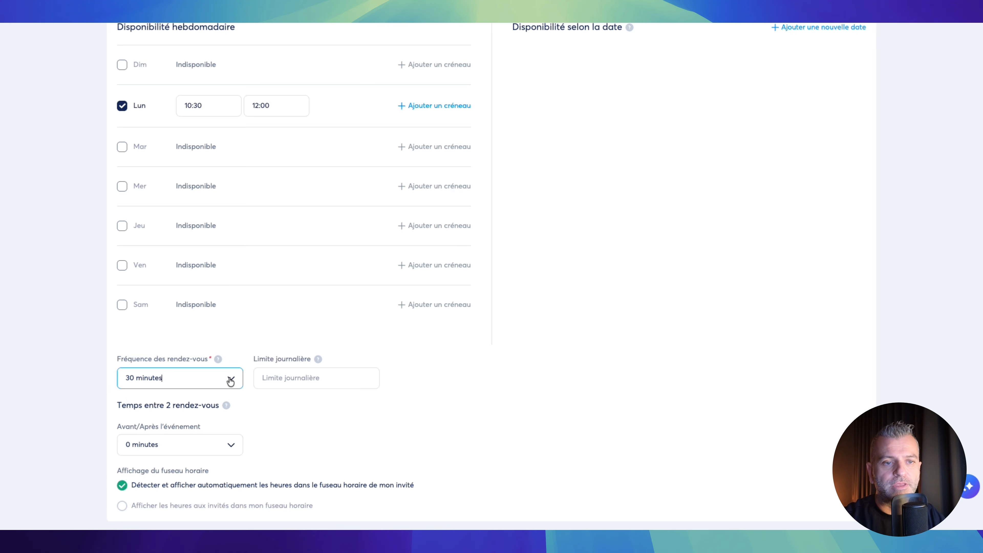
click(218, 360)
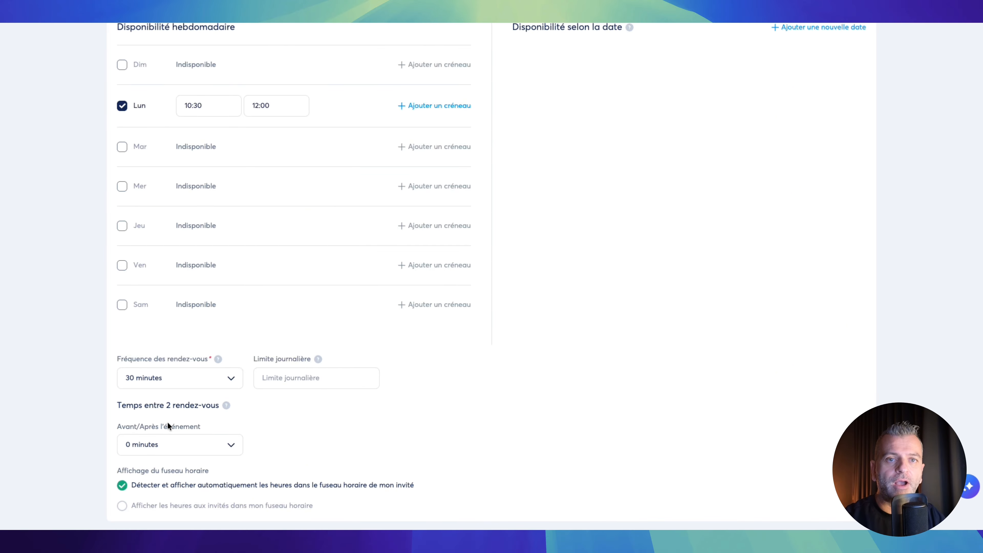
click(176, 445)
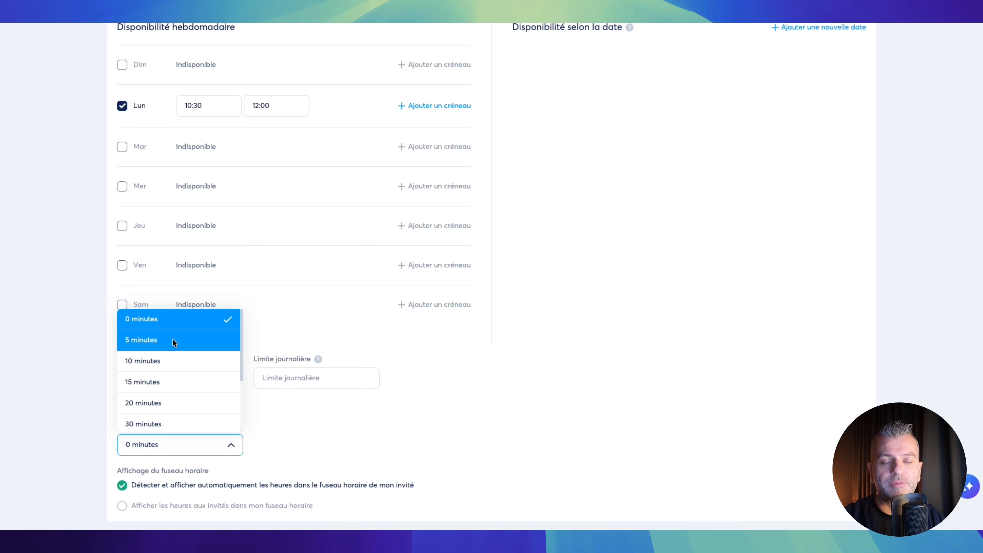
click(272, 395)
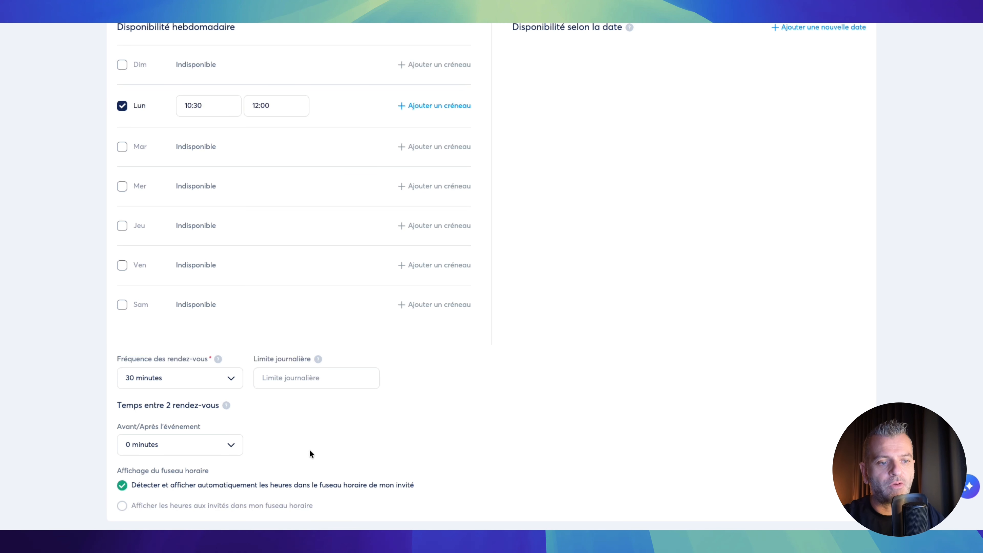
- Set the test event's location to Appel and save the host's phone number for it
scroll(479, 409, up, 5)
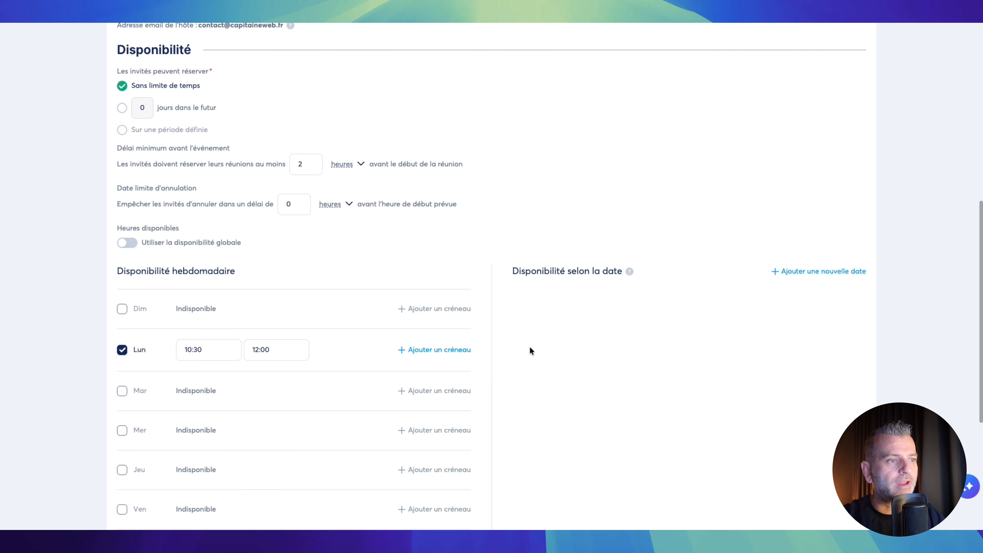
scroll(543, 301, down, 1)
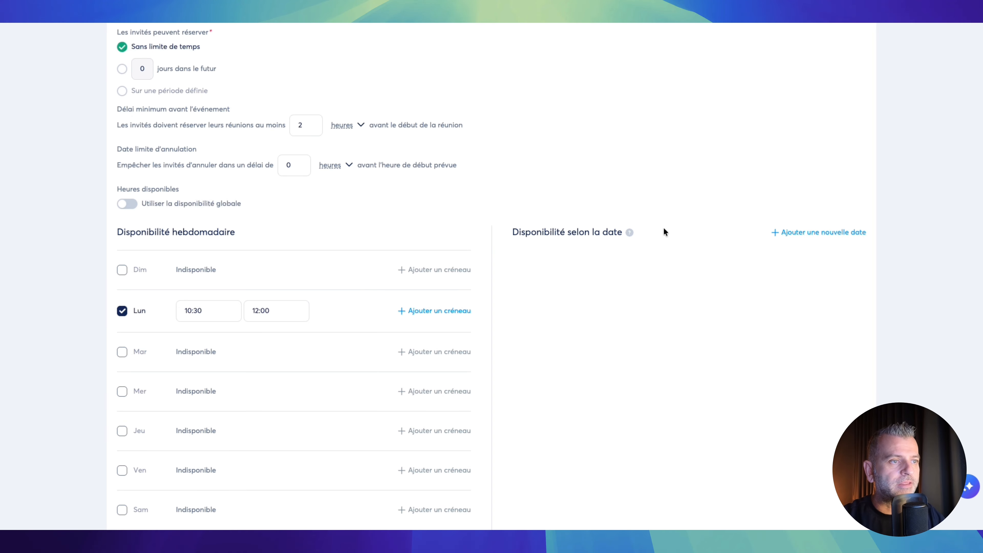
scroll(517, 206, up, 7)
scroll(478, 212, up, 2)
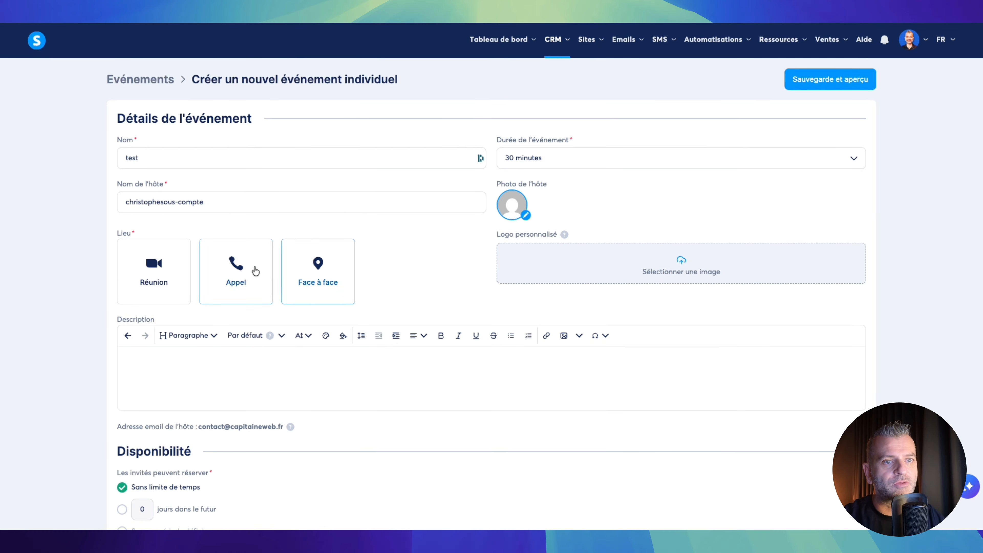
click(239, 276)
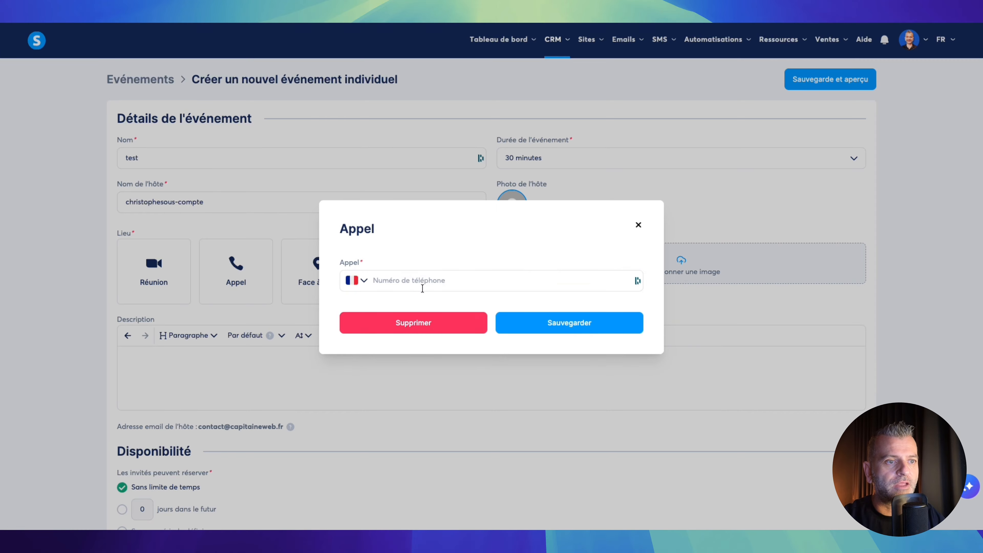
click(433, 279)
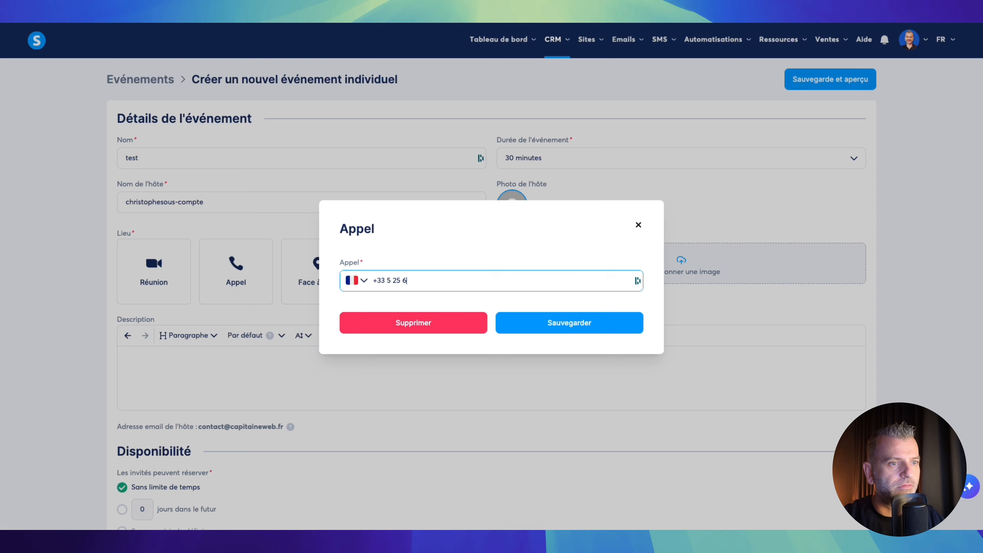
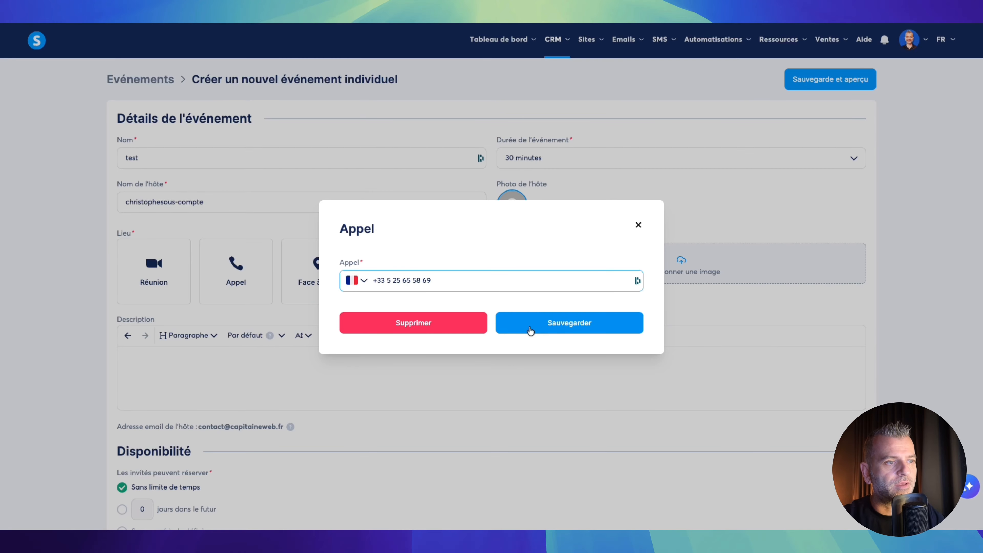
click(559, 323)
scroll(387, 255, down, 10)
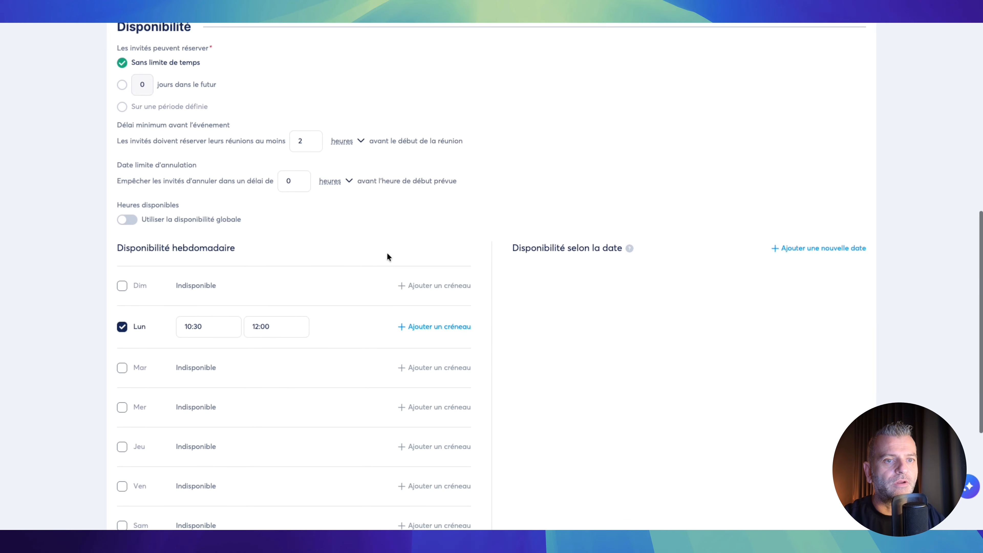
scroll(275, 219, down, 5)
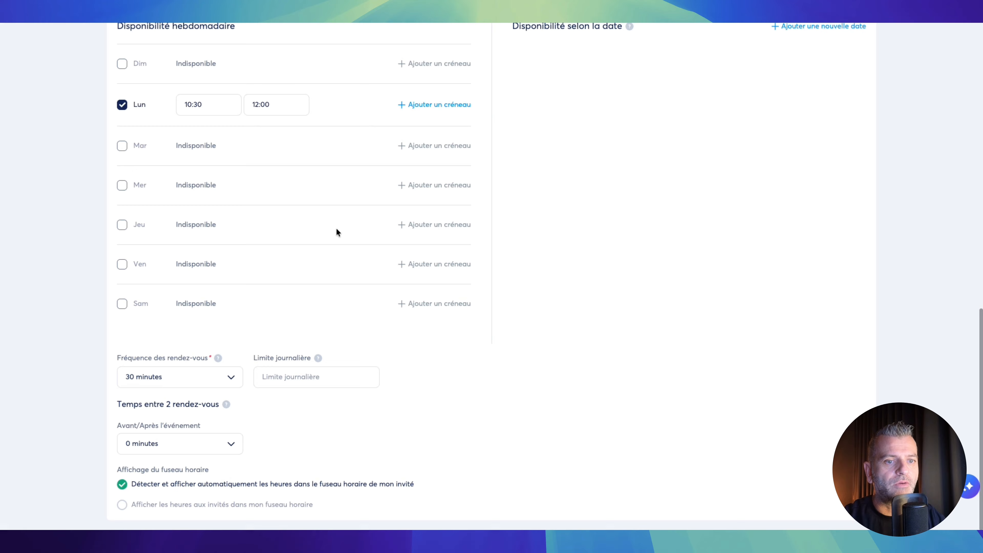
scroll(420, 274, up, 15)
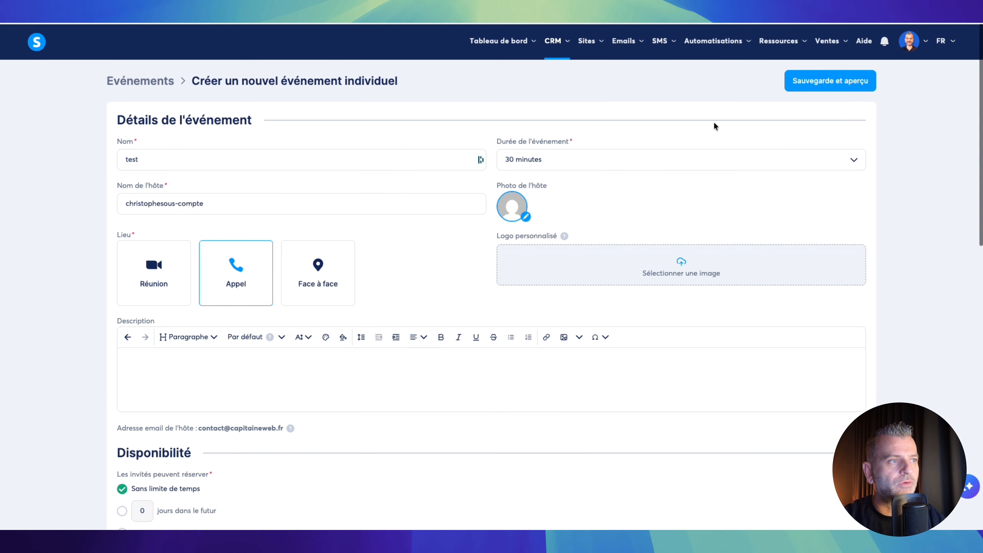
- Save the test event, view its January 19 time slots in the preview, then close it
click(822, 79)
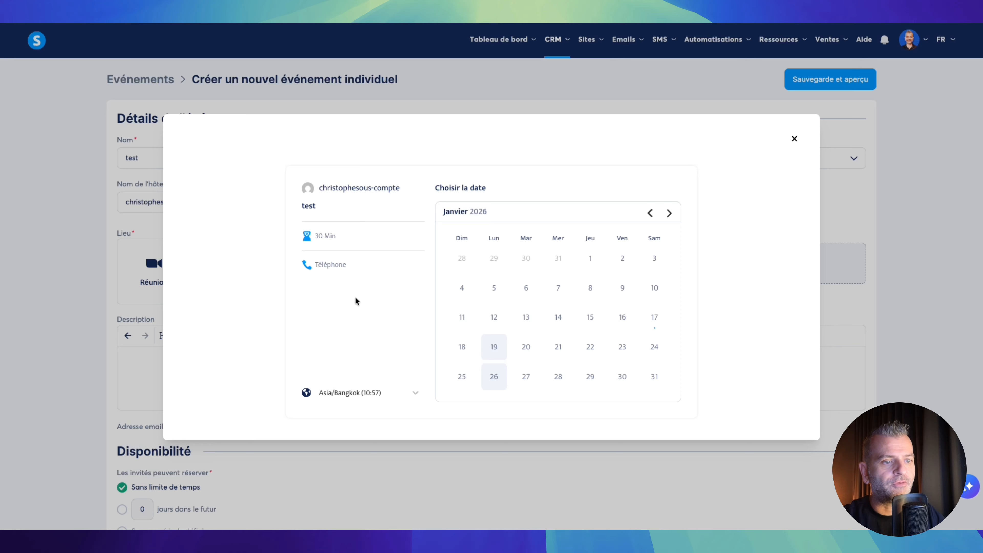
click(497, 348)
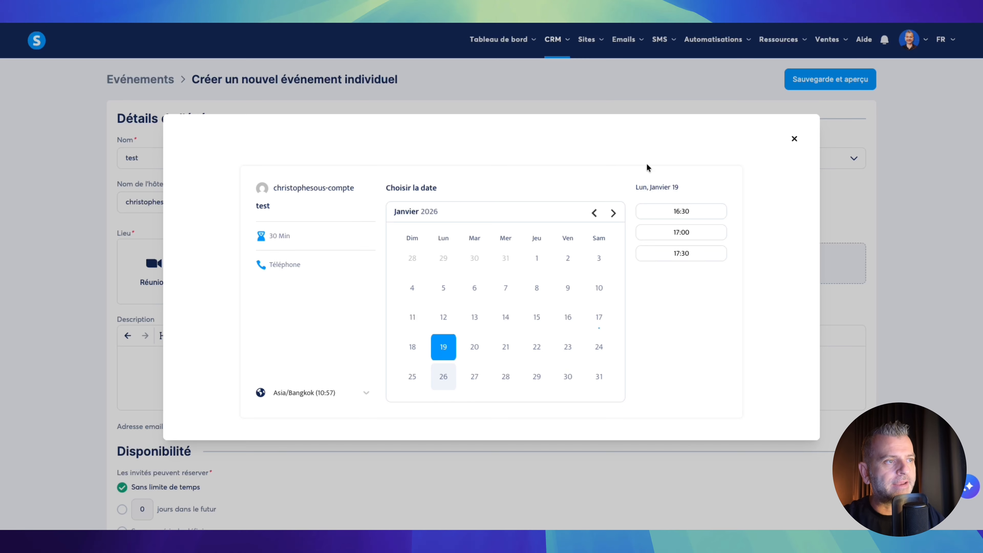
click(794, 140)
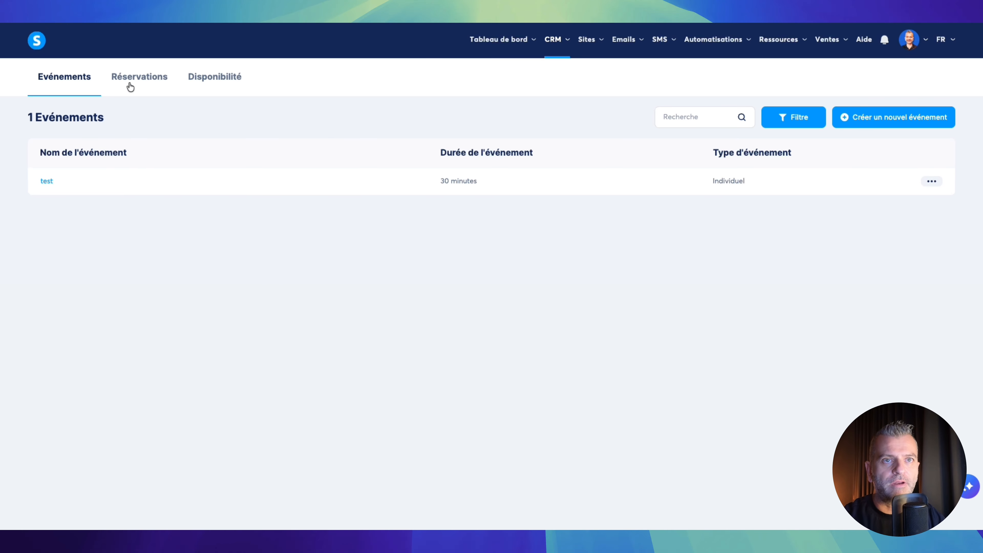
- View the calendar's Réservations tab, then its Disponibilité weekly availability
click(140, 82)
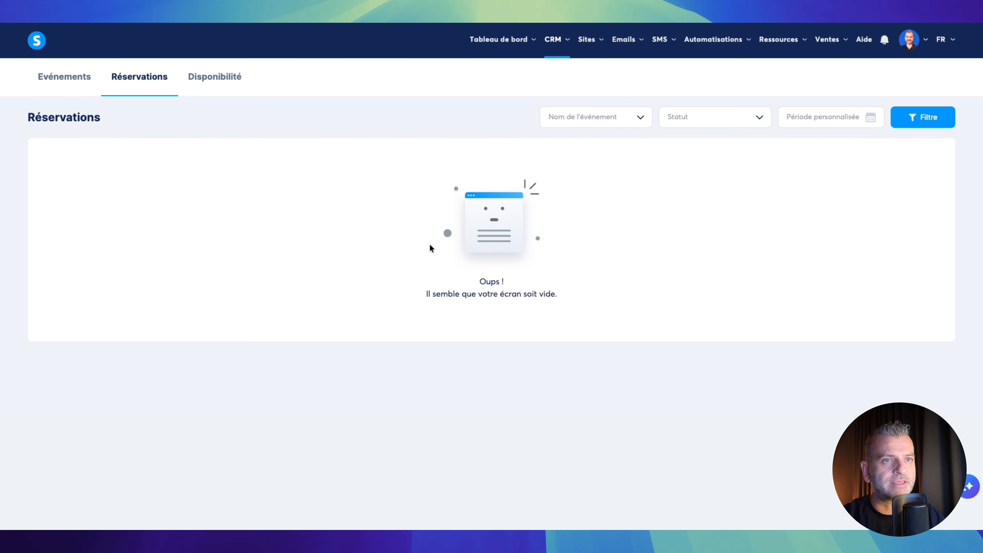
click(232, 81)
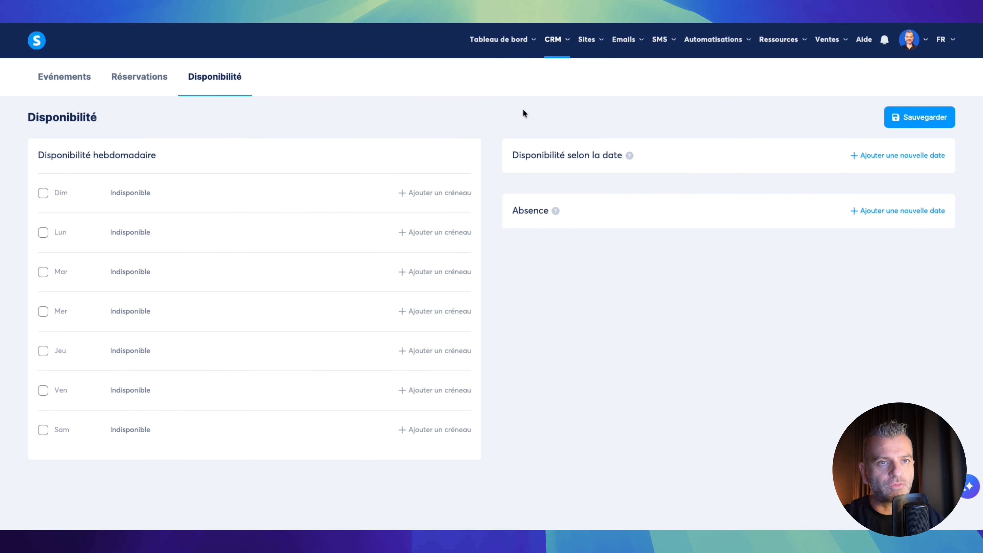
- Create a sales funnel named 'test' with the Vendre objective and open it
click(593, 42)
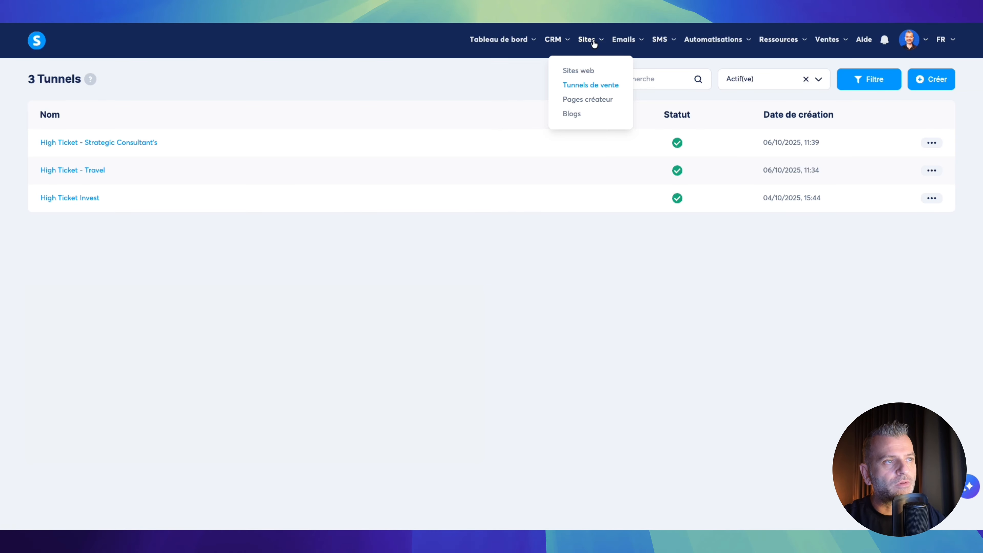
click(934, 79)
click(401, 174)
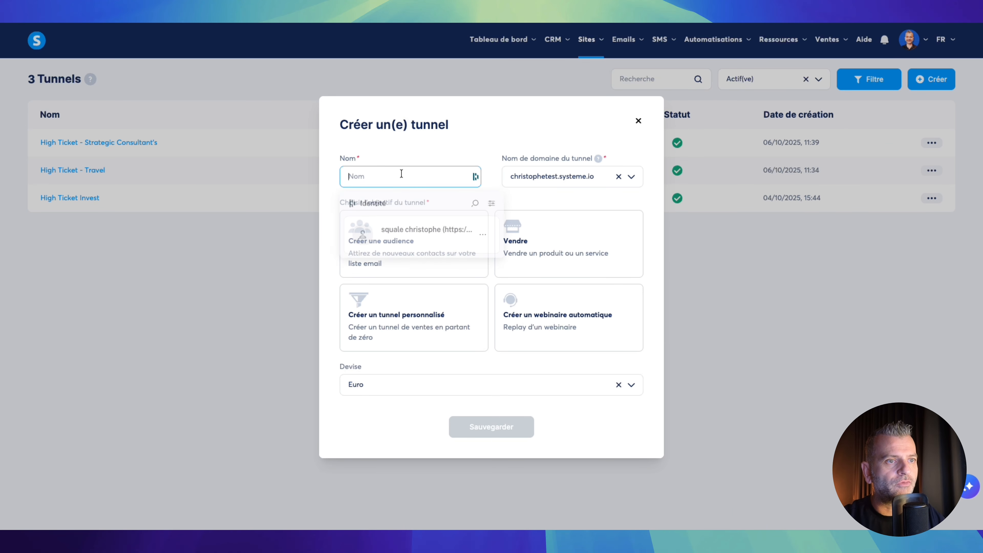
text(test)
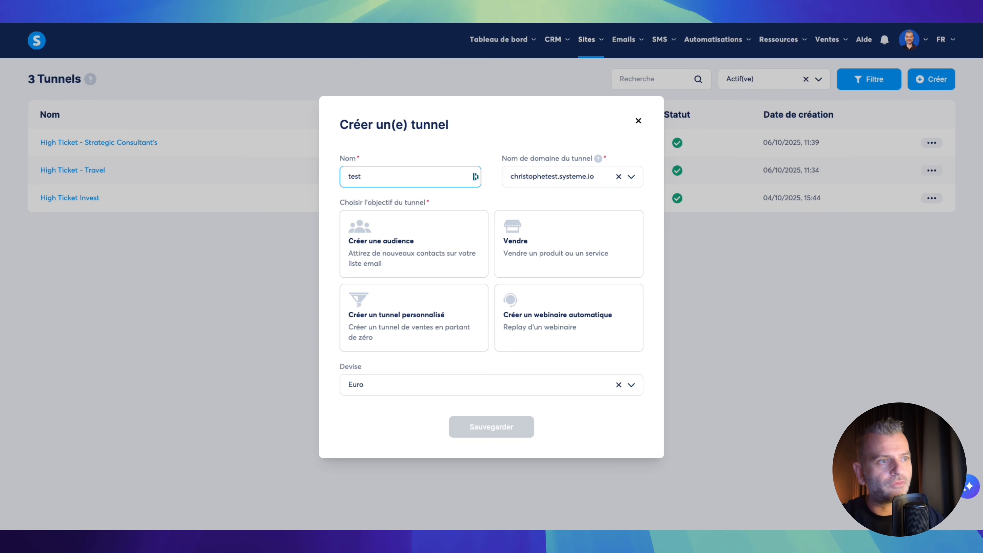
click(540, 245)
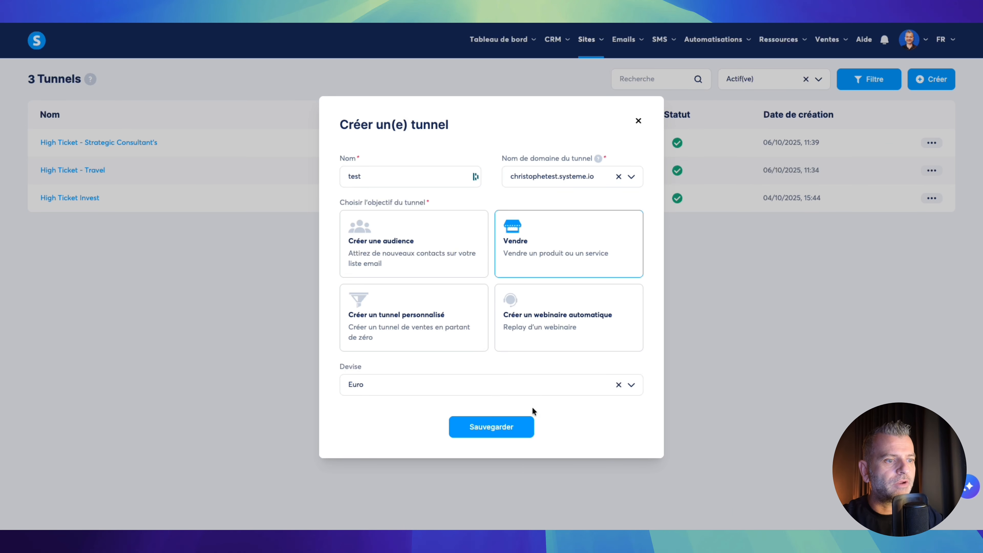
click(509, 431)
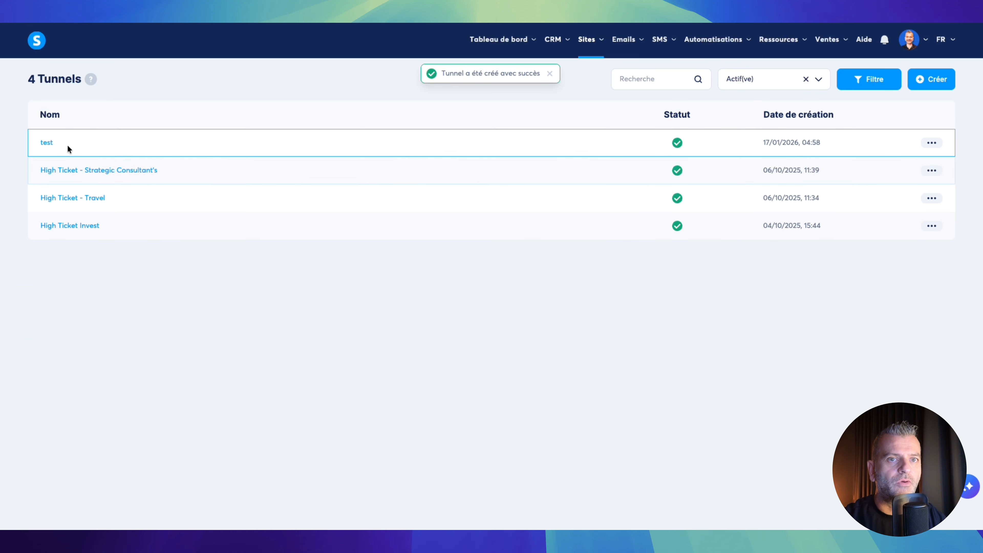
click(44, 142)
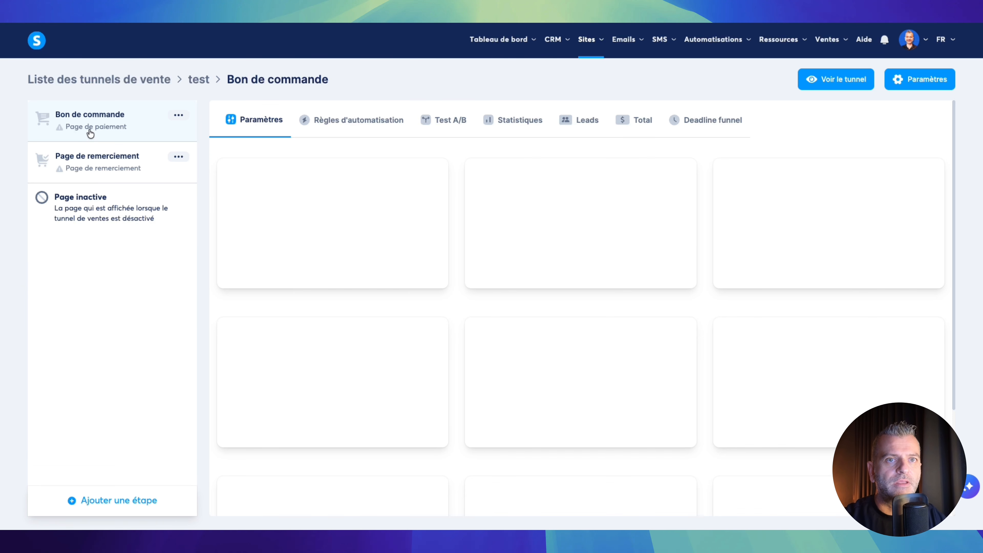
- Delete the Bon de commande and Page de remerciement steps from the funnel
click(178, 115)
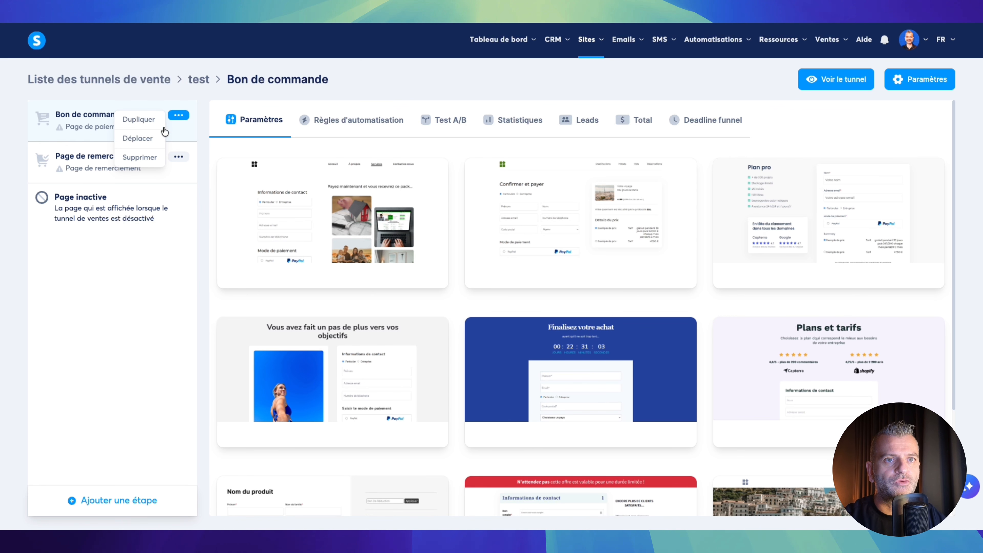
click(151, 157)
click(503, 312)
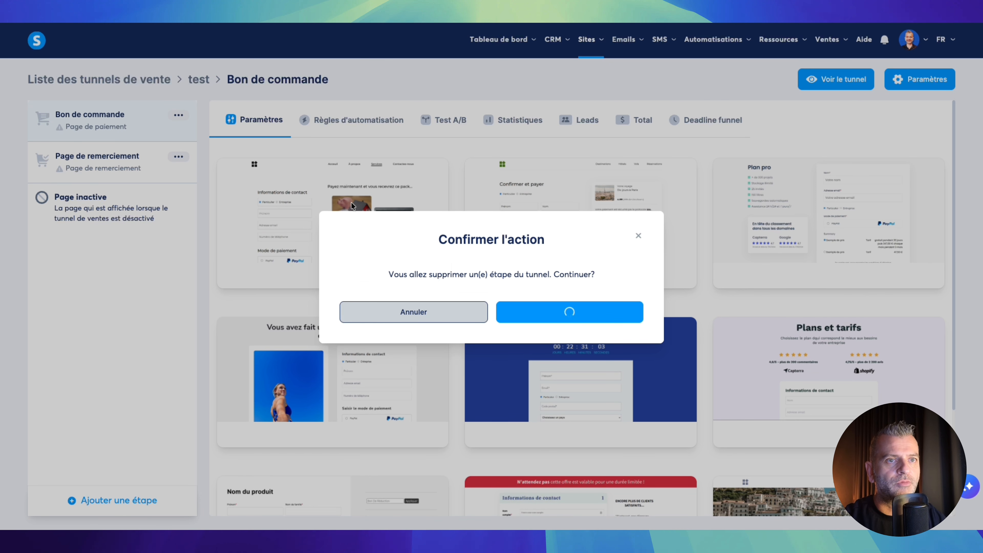
click(178, 115)
click(145, 159)
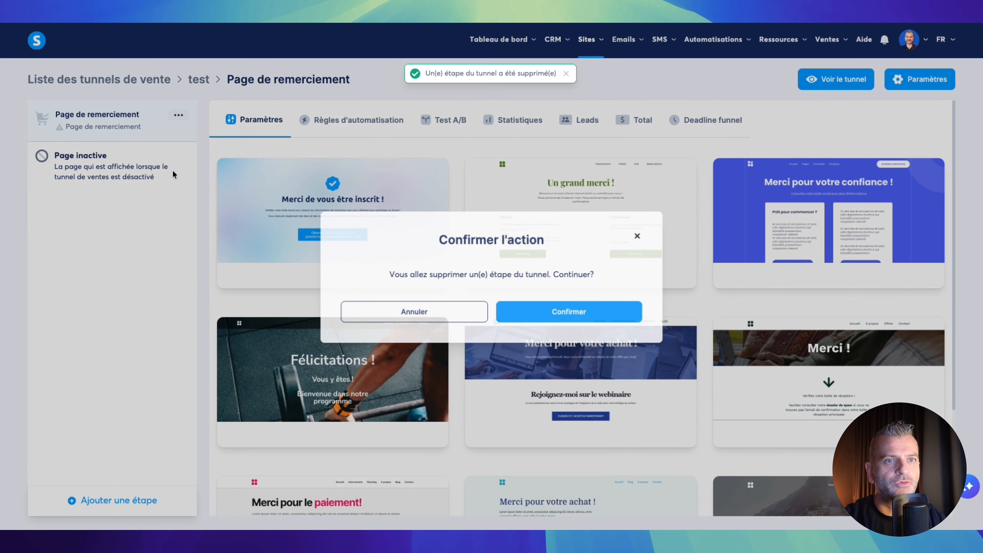
click(541, 310)
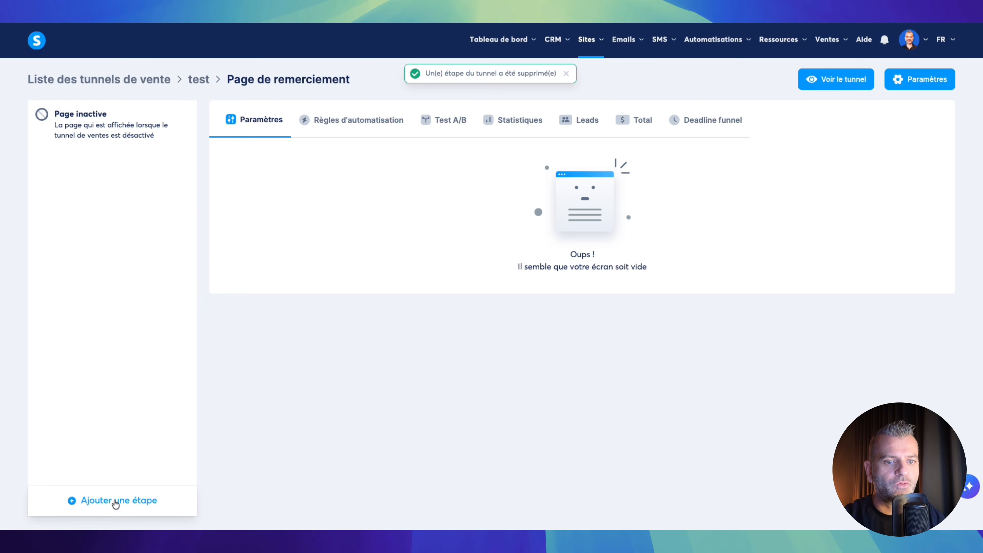
- Add a from-scratch Page de vente step named 'test'
click(116, 501)
click(422, 244)
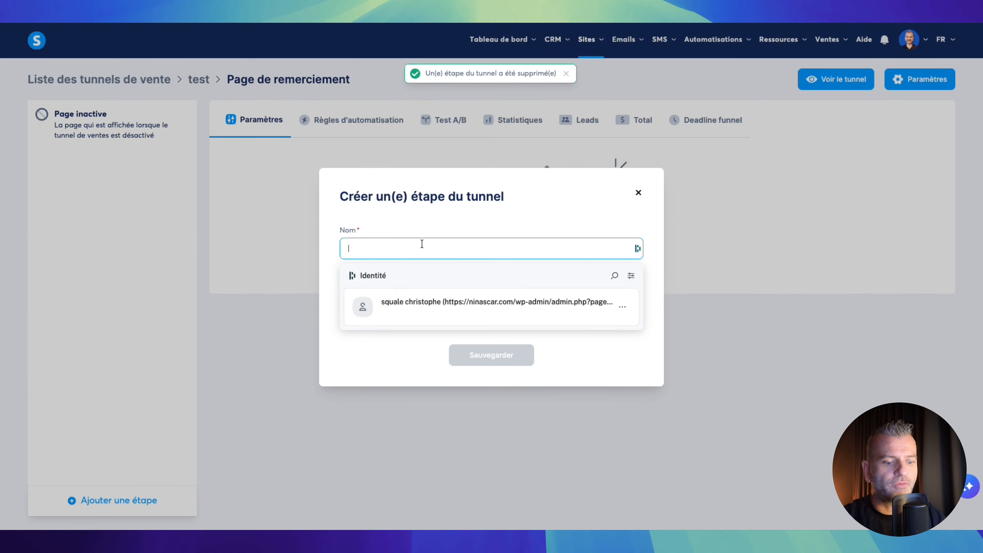
text(test)
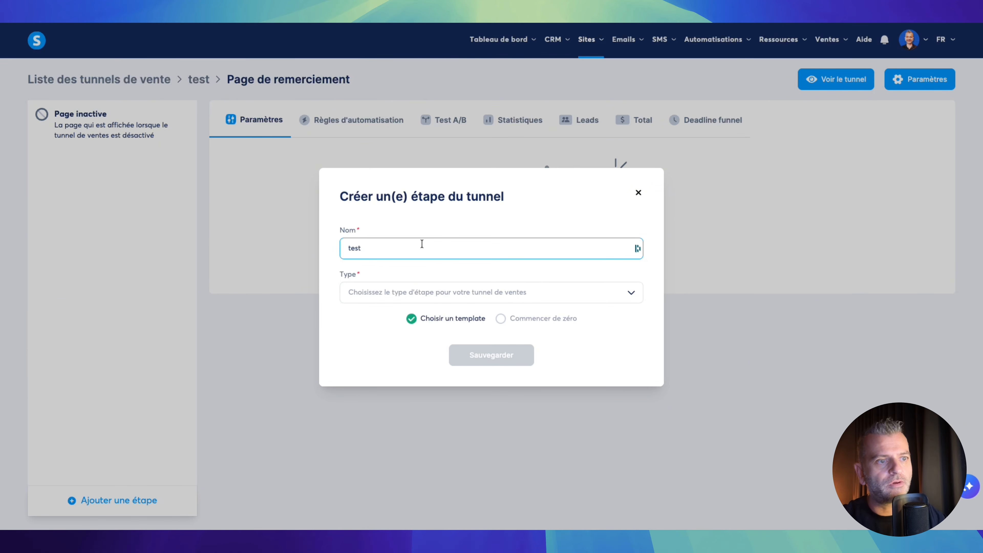
click(461, 293)
click(395, 333)
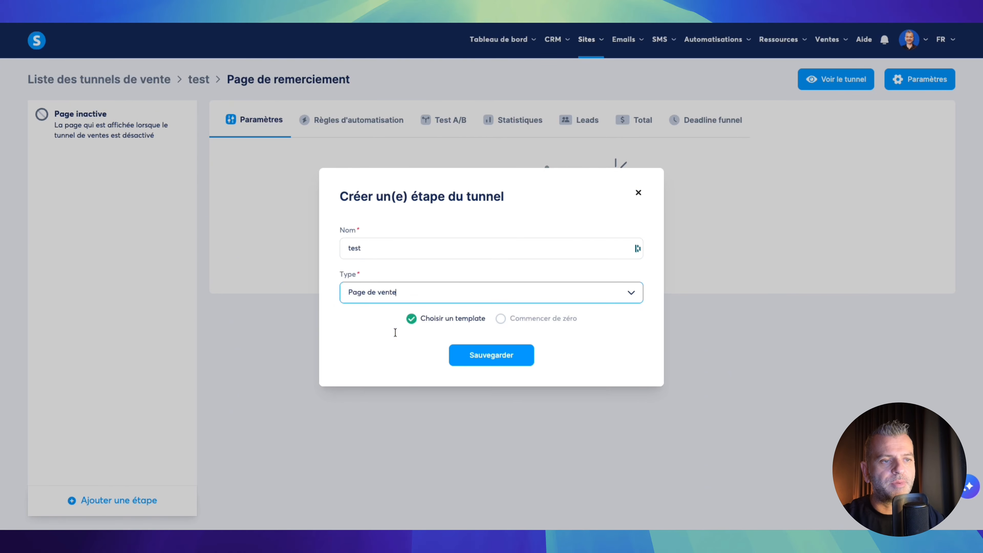
click(501, 319)
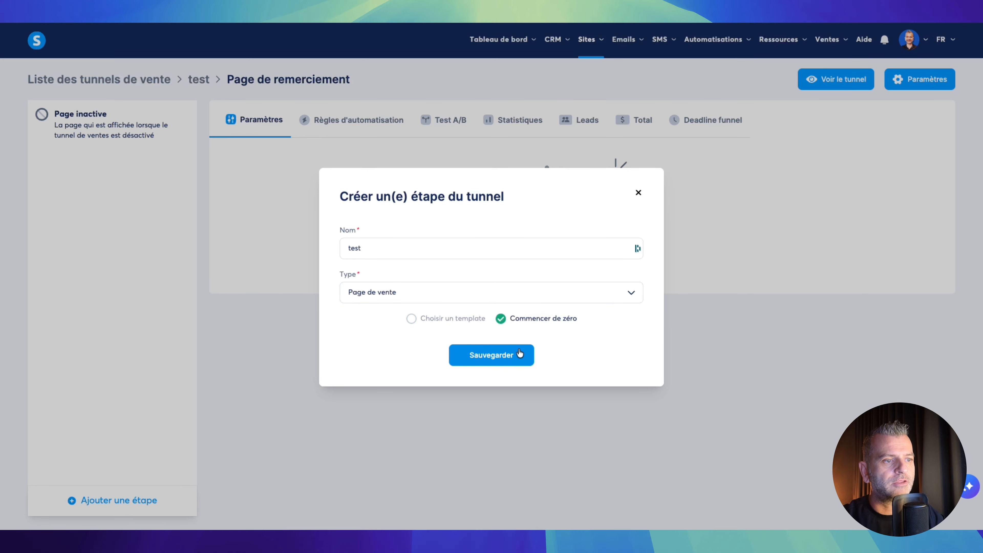
click(506, 354)
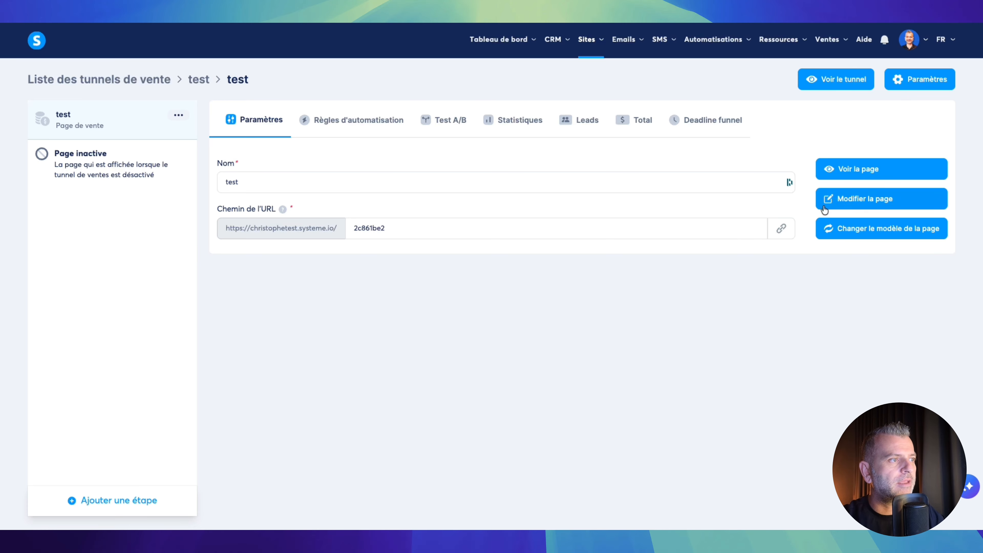
- Open the test sales page in the editor and inspect the calendar element's settings
click(847, 196)
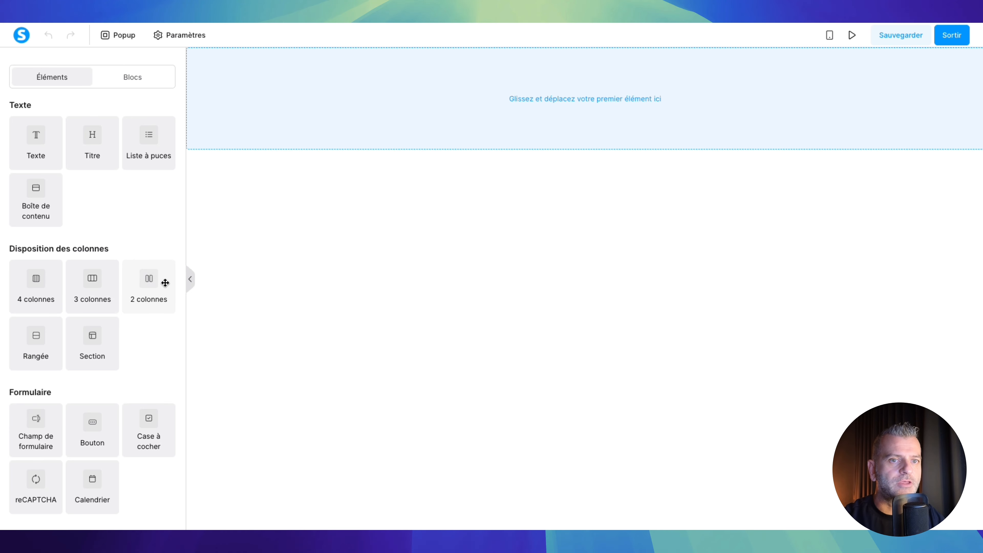
scroll(134, 262, down, 1)
scroll(133, 262, down, 5)
scroll(132, 263, down, 3)
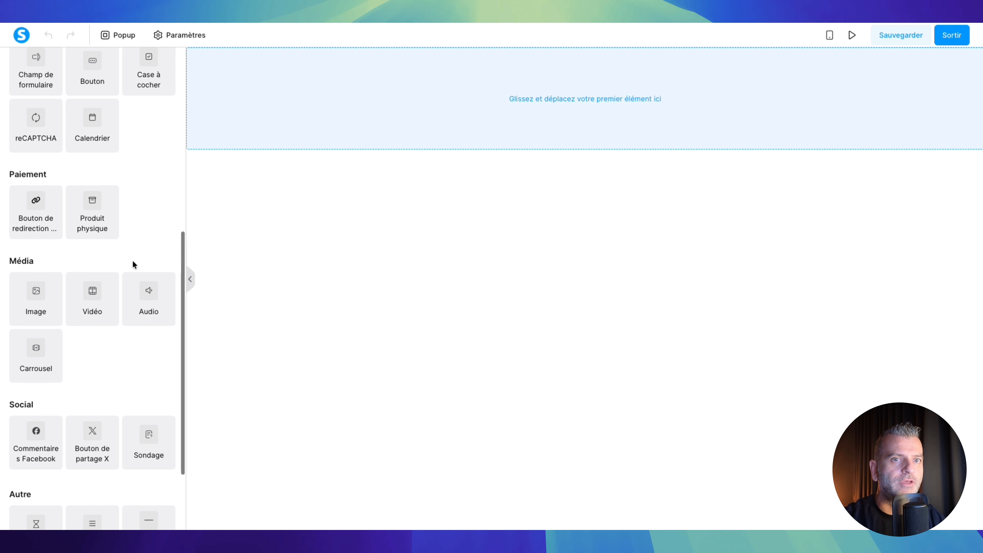
drag(96, 127, 557, 128)
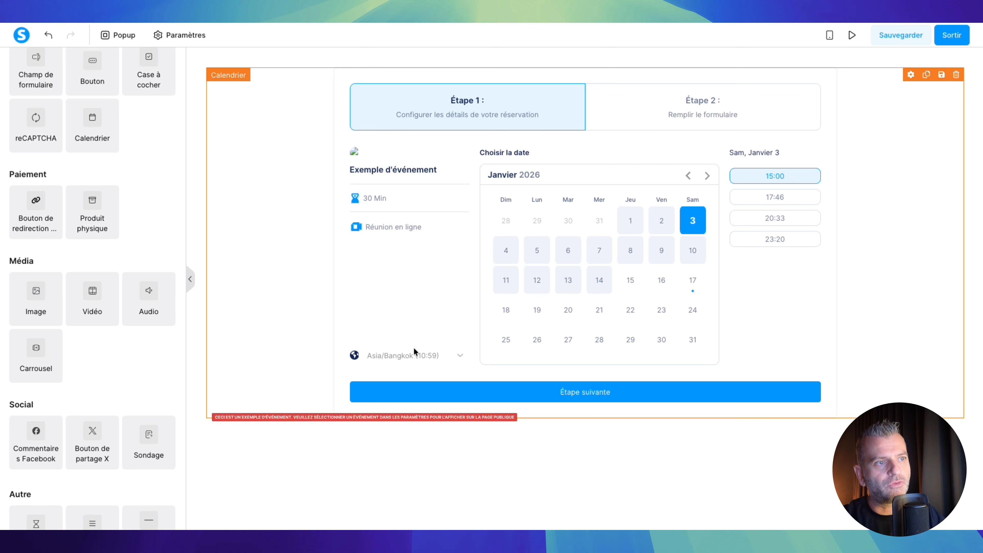
click(873, 195)
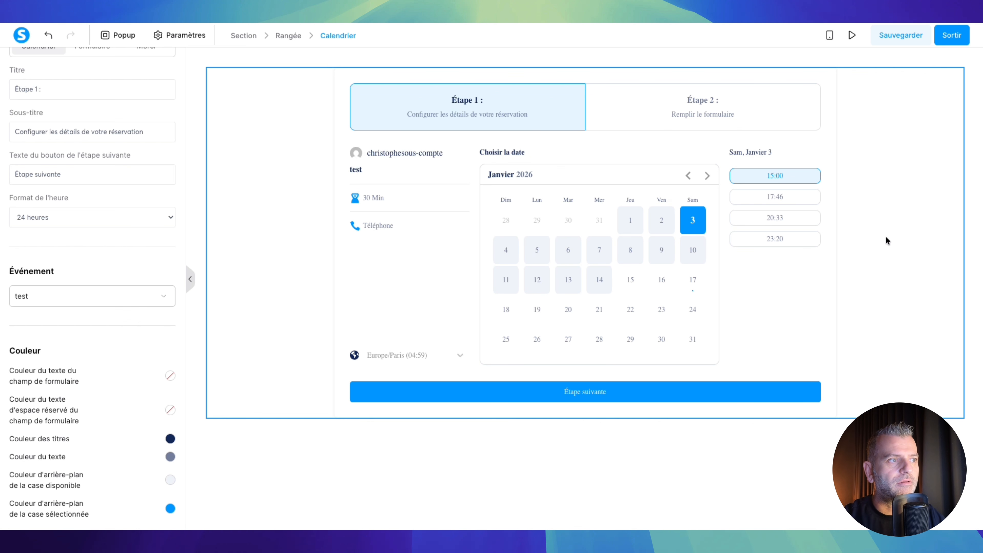
scroll(113, 140, down, 10)
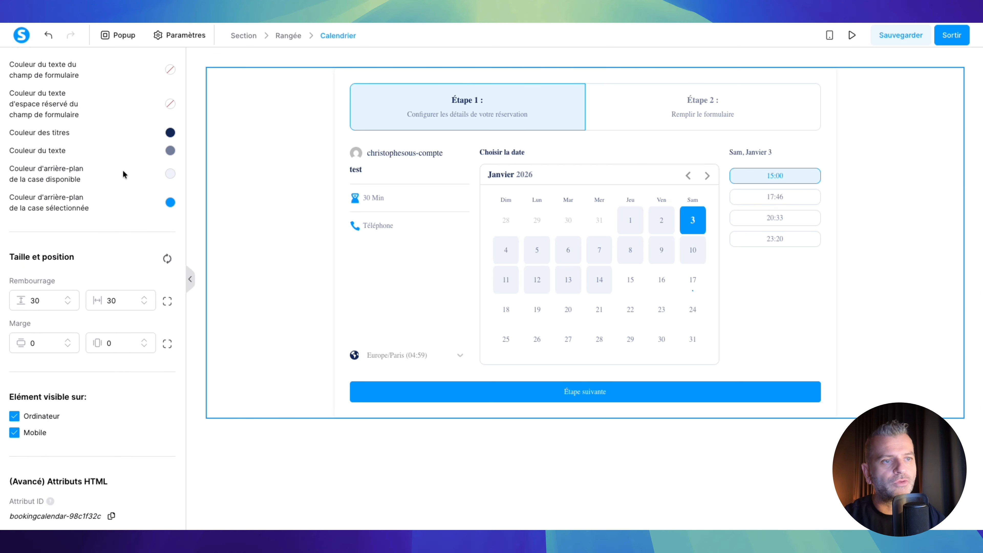
scroll(123, 170, up, 10)
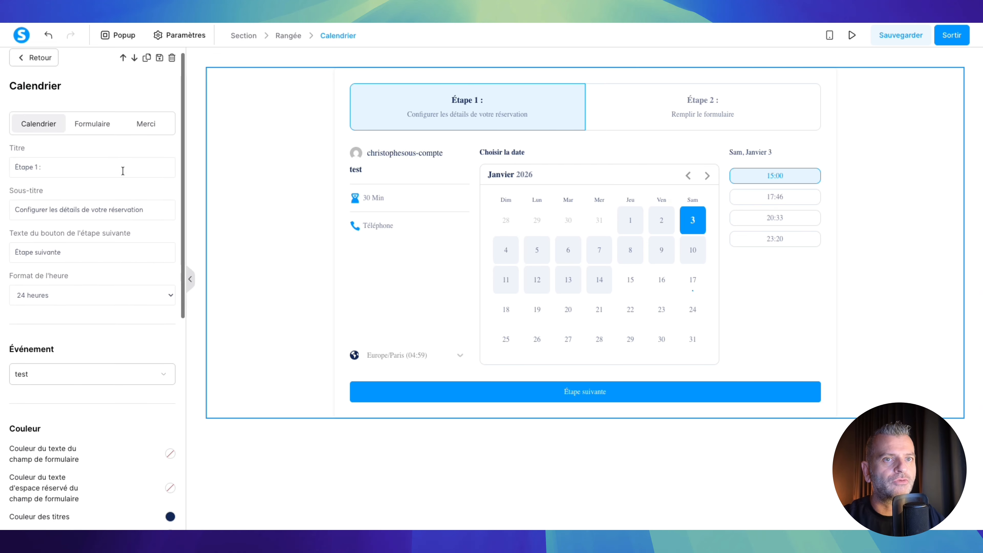
- Check the booking form's contact-details and date steps, then save the sales page
click(93, 134)
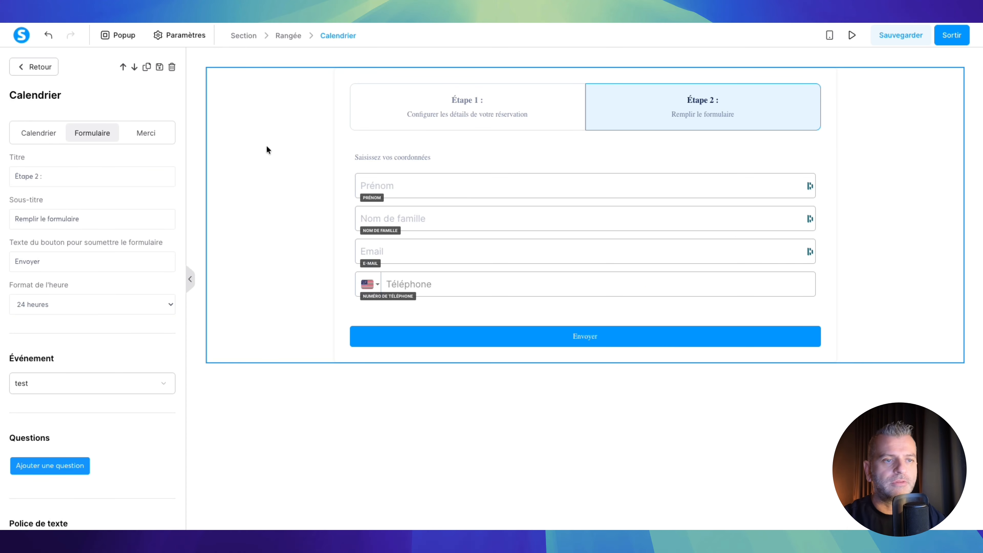
click(31, 132)
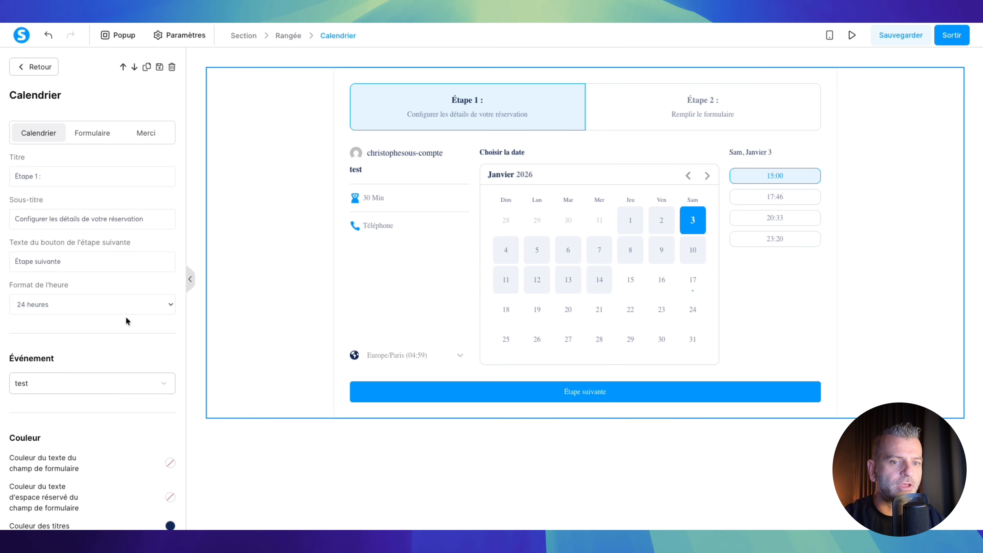
scroll(131, 415, down, 1)
scroll(130, 417, down, 10)
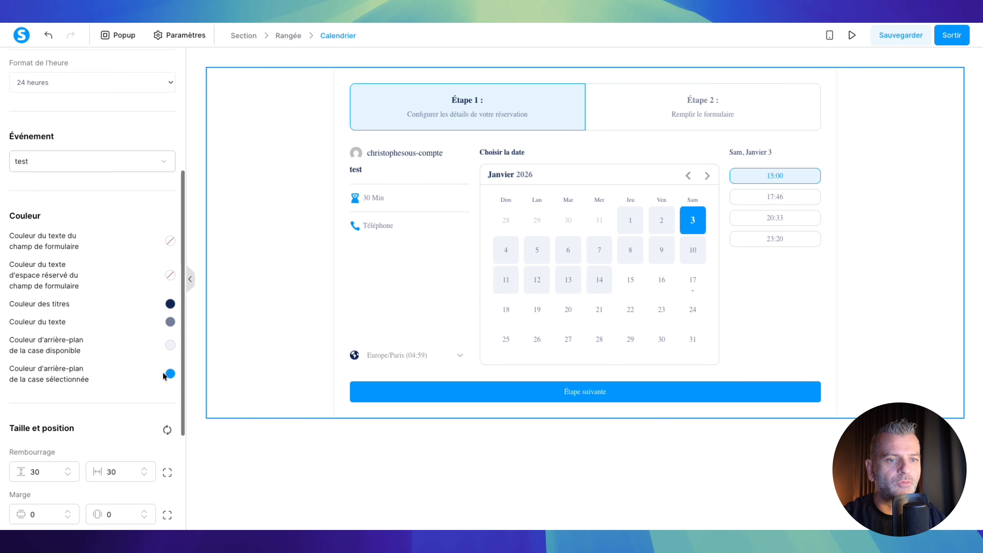
scroll(126, 386, down, 1)
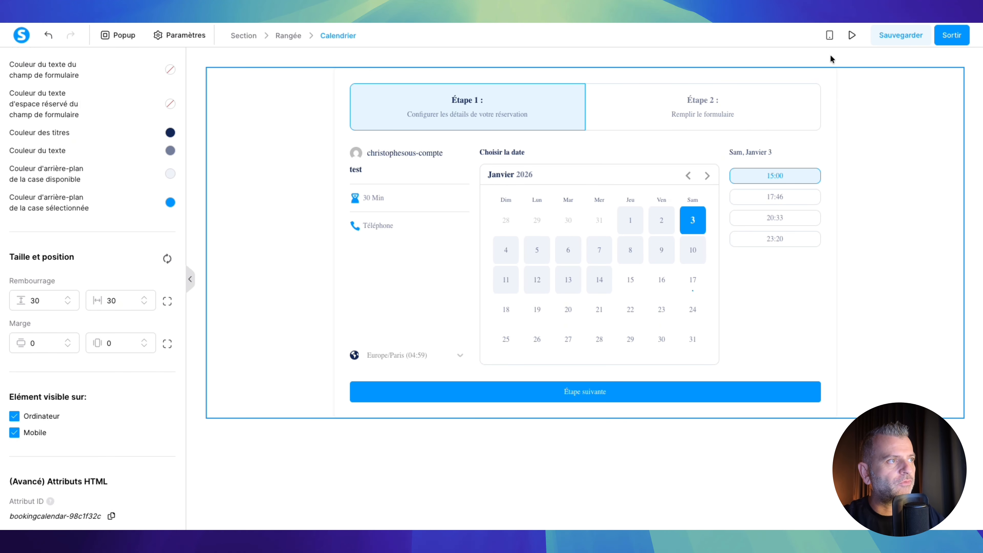
click(902, 34)
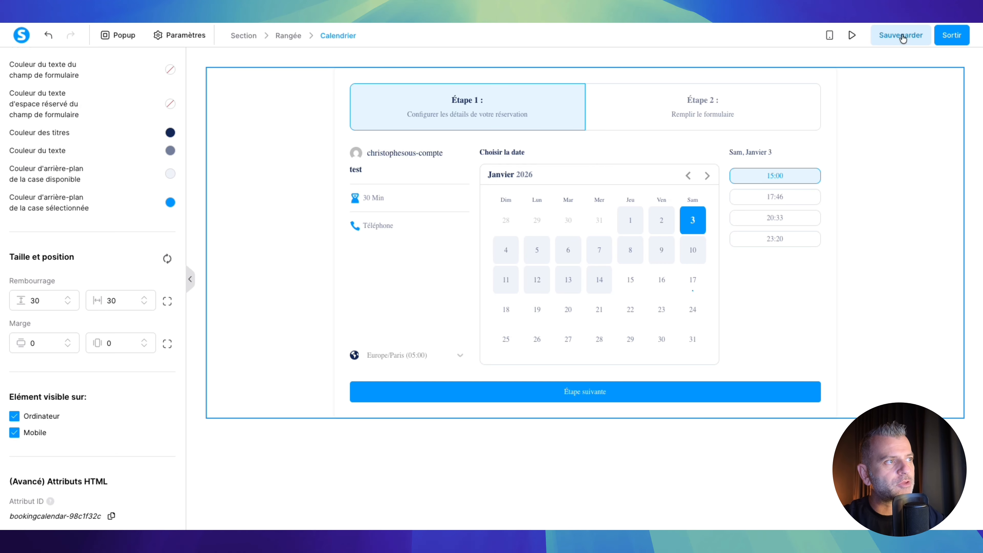
- Exit the page editor and copy the test sales page's URL link
click(952, 36)
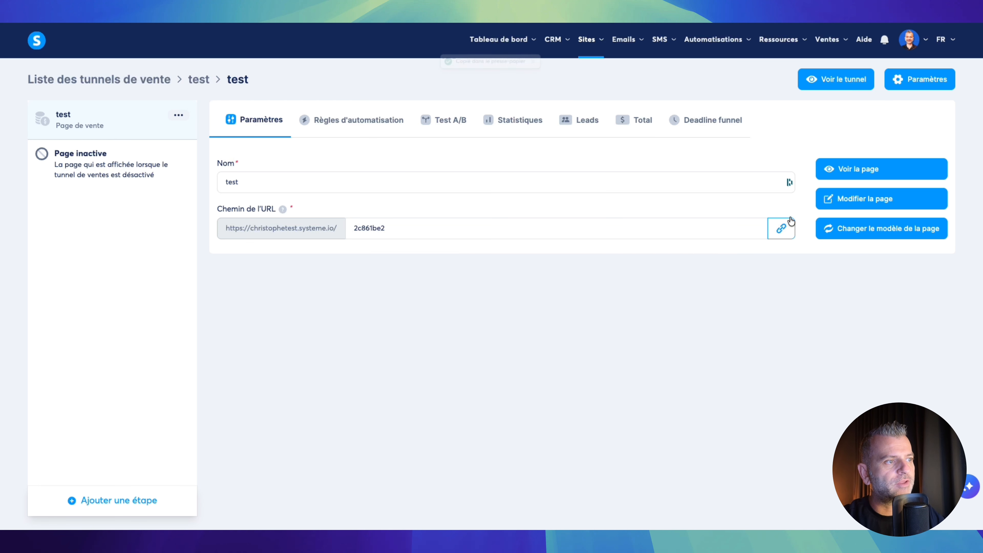
click(781, 229)
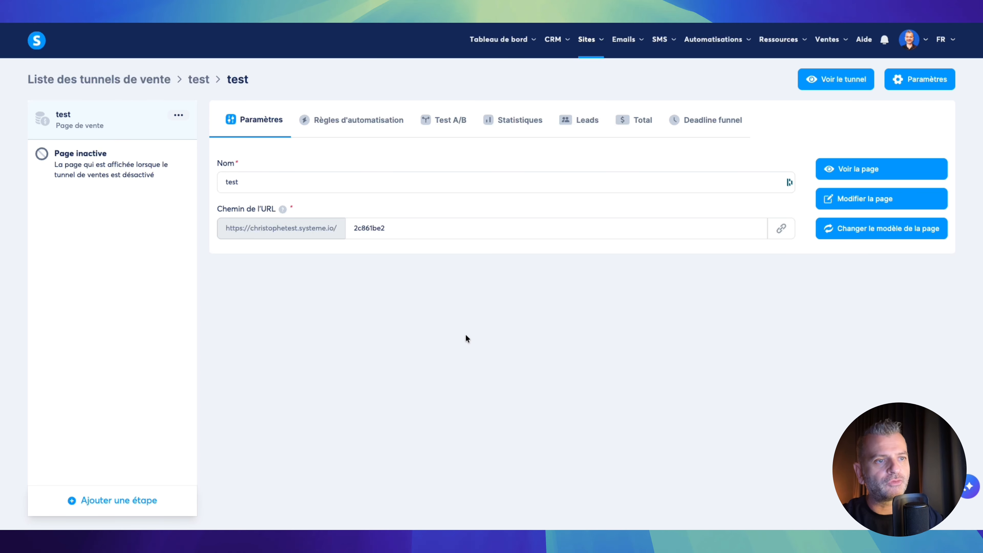
click(781, 228)
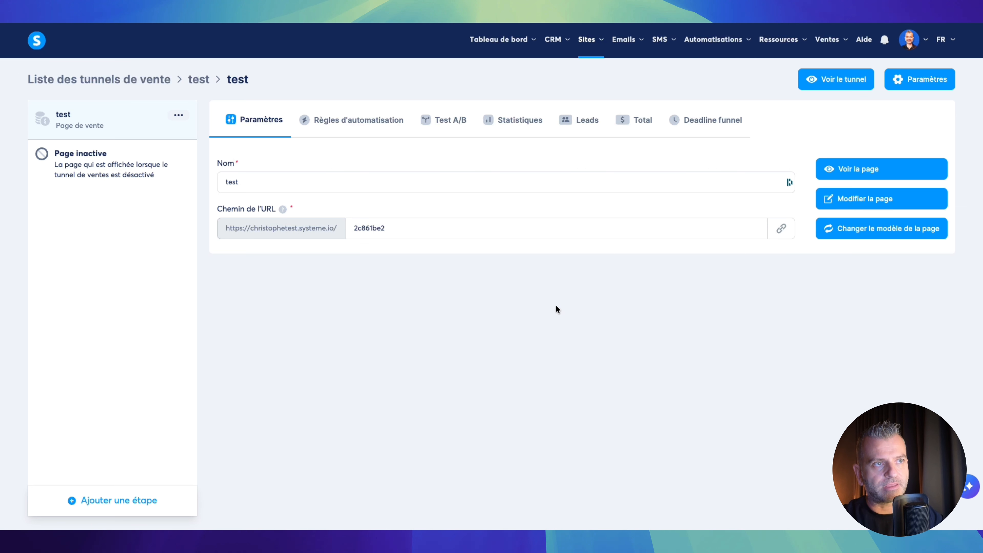
- Create a new CRM tag named 'appel'
click(562, 42)
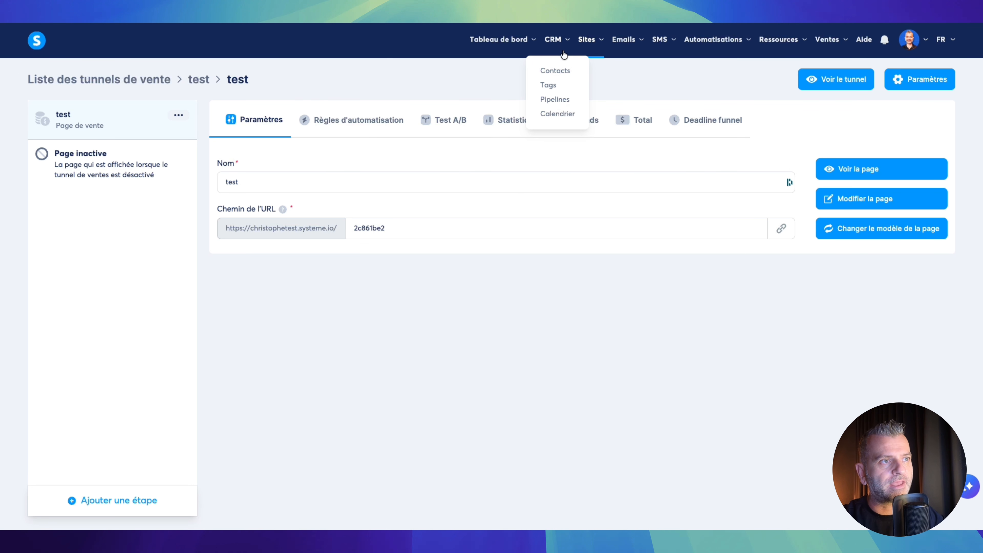
click(553, 88)
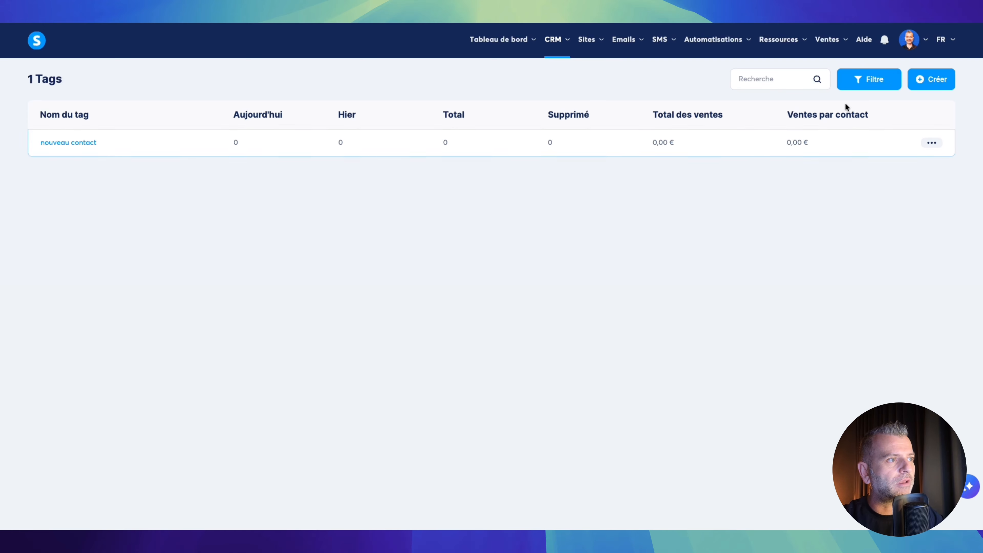
click(923, 81)
click(476, 279)
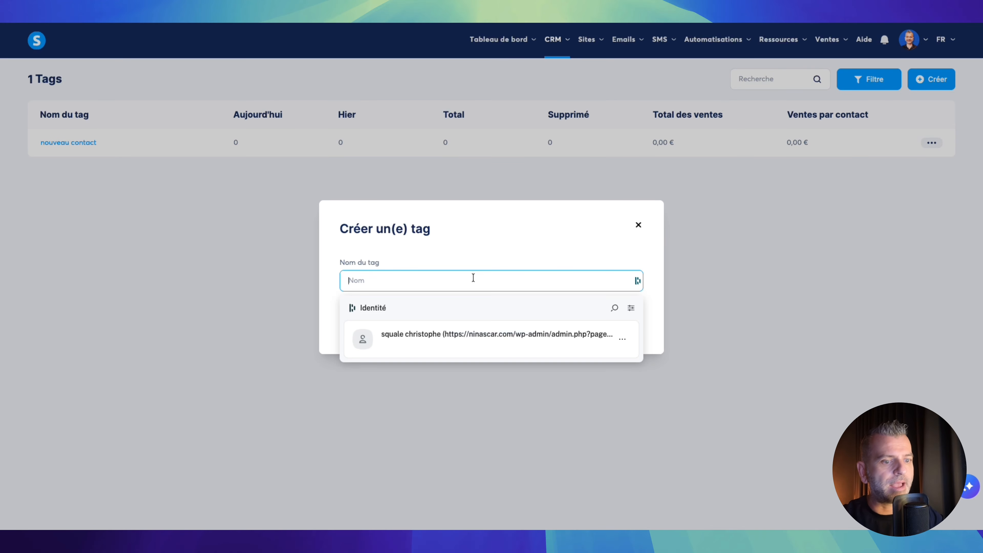
text(appel)
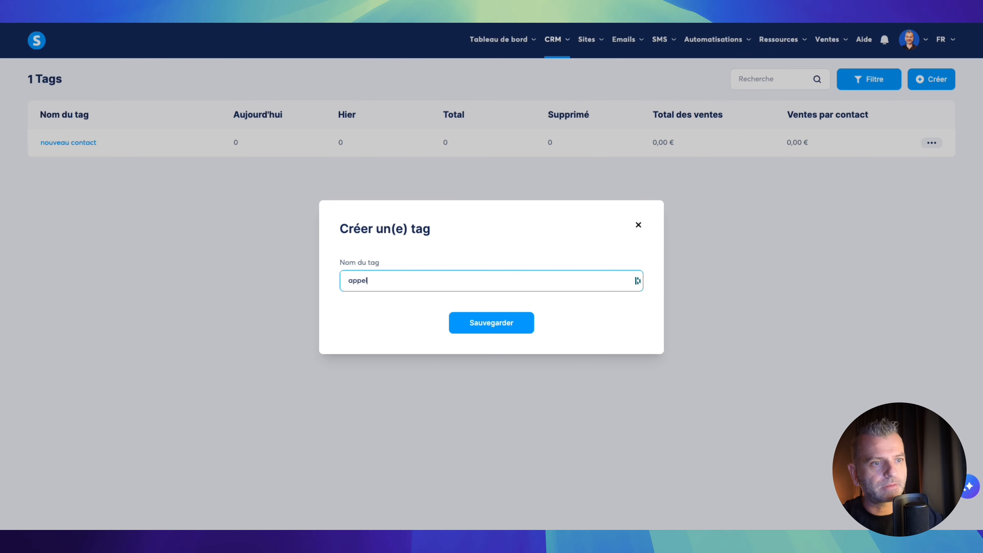
click(490, 323)
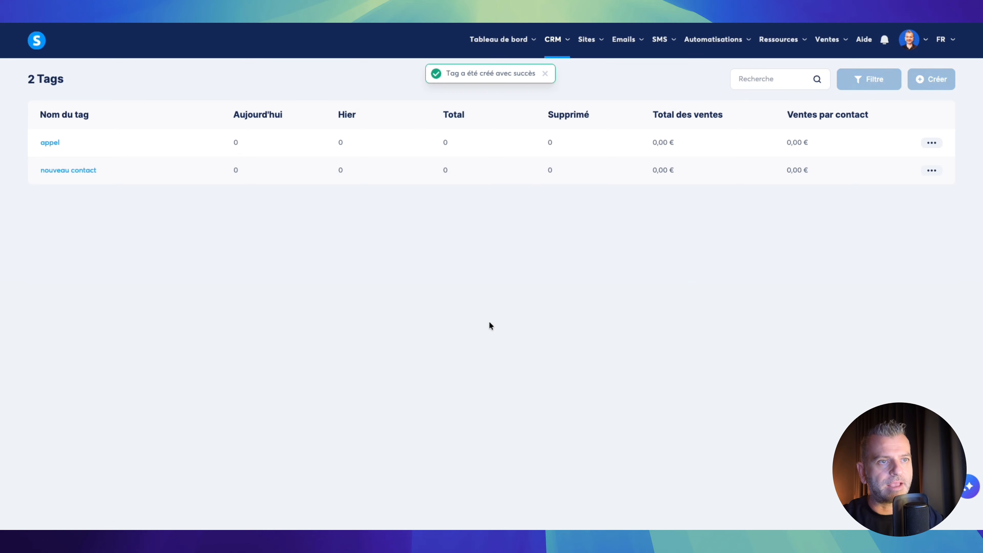
- Start a new automation rule on the test funnel triggered by page optin
mouse_move(587, 39)
click(587, 87)
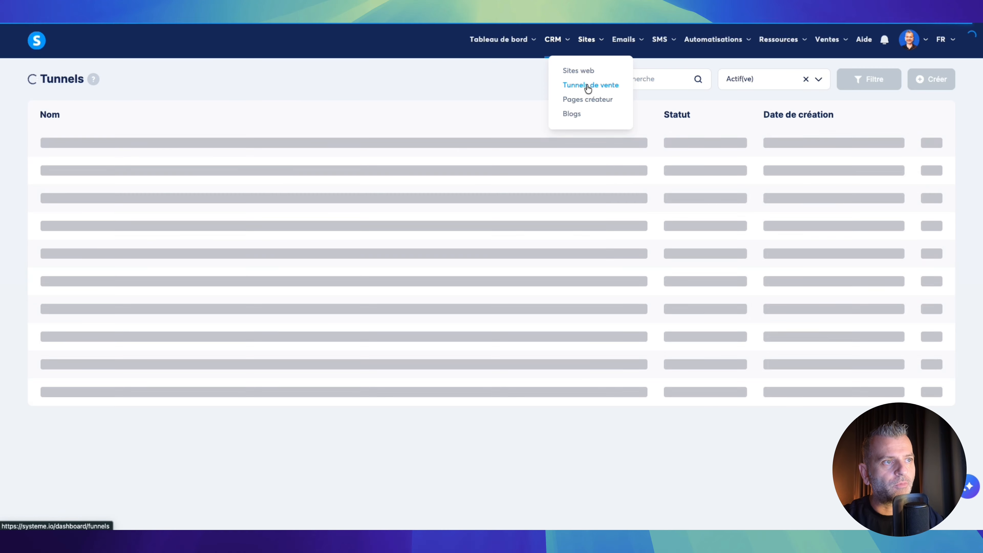
click(44, 143)
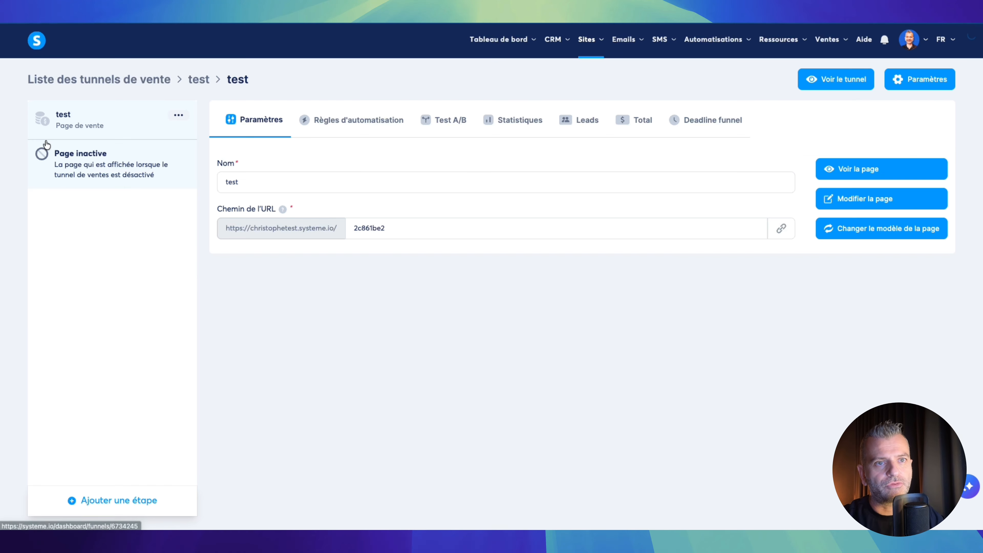
click(370, 122)
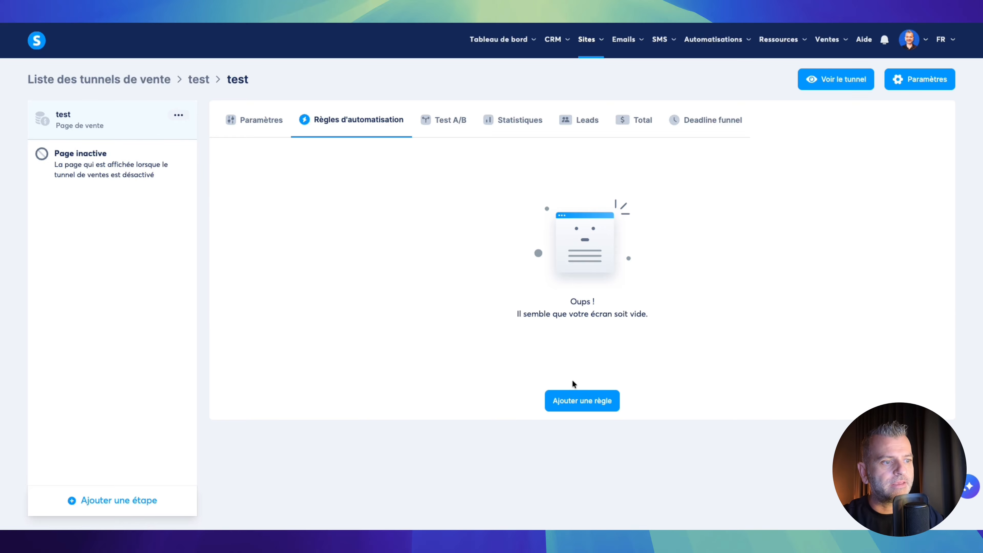
click(571, 405)
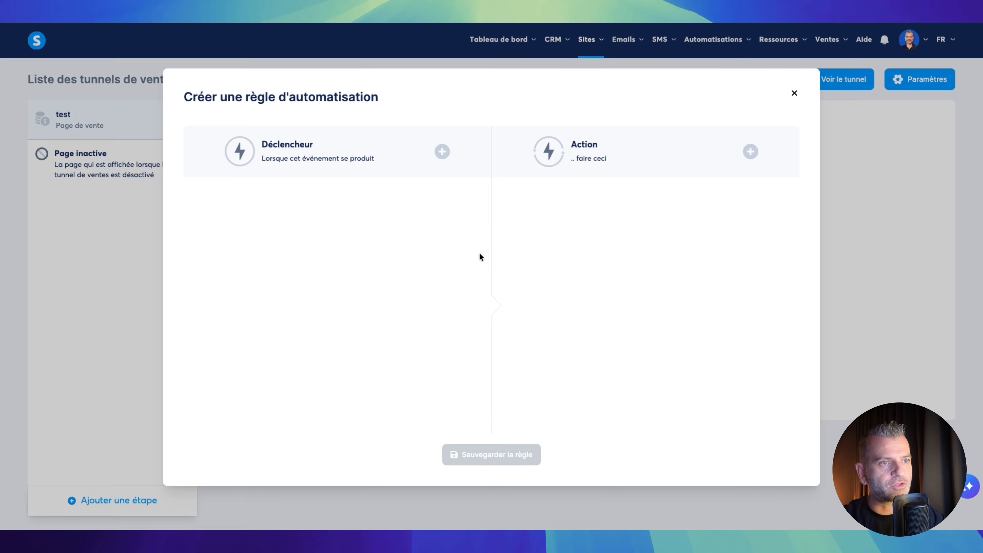
click(441, 153)
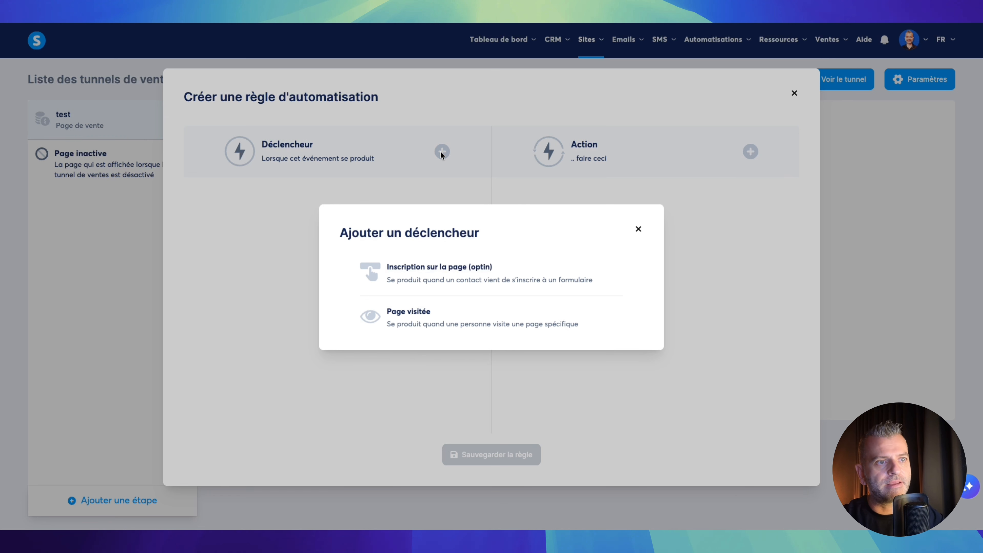
click(432, 274)
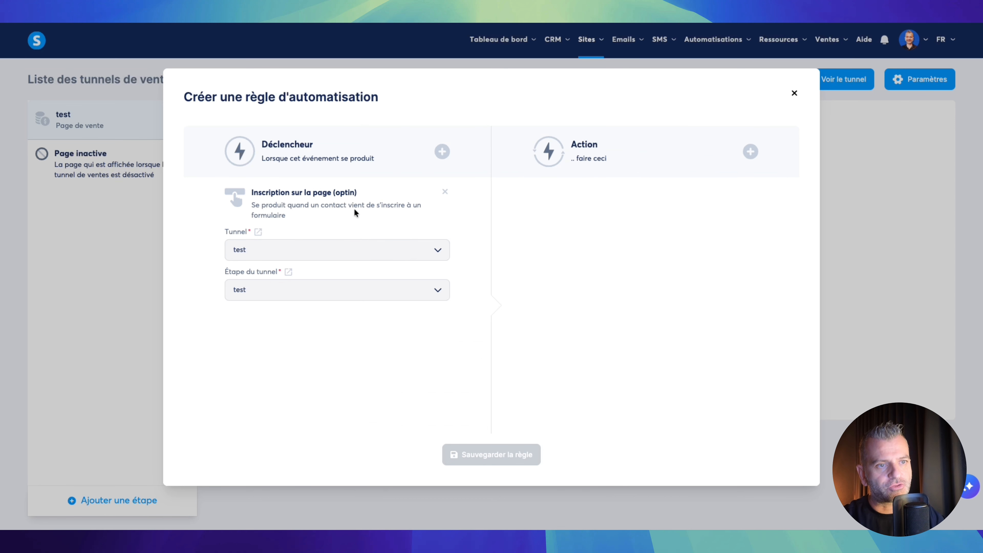
- Add an action that adds the 'appel' tag
click(751, 152)
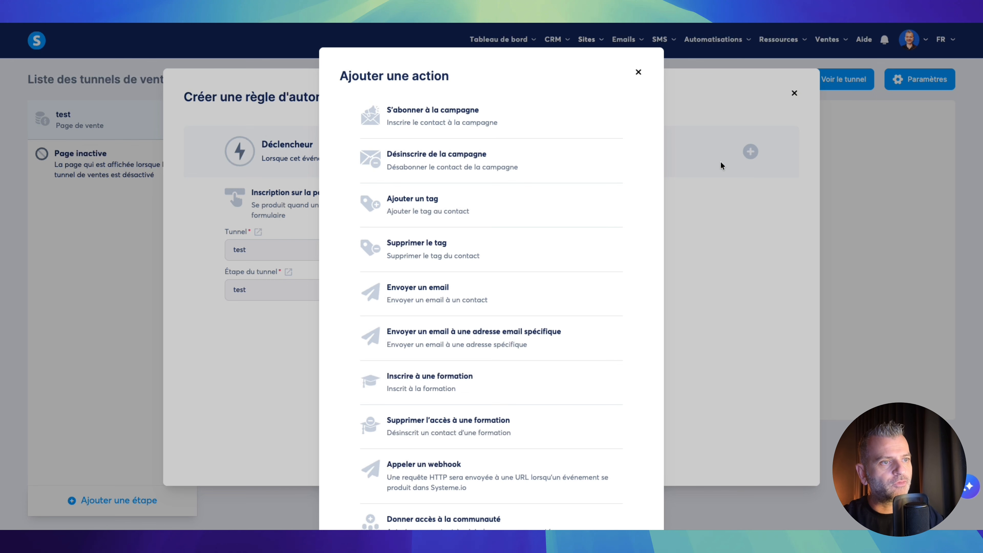
click(425, 204)
click(615, 242)
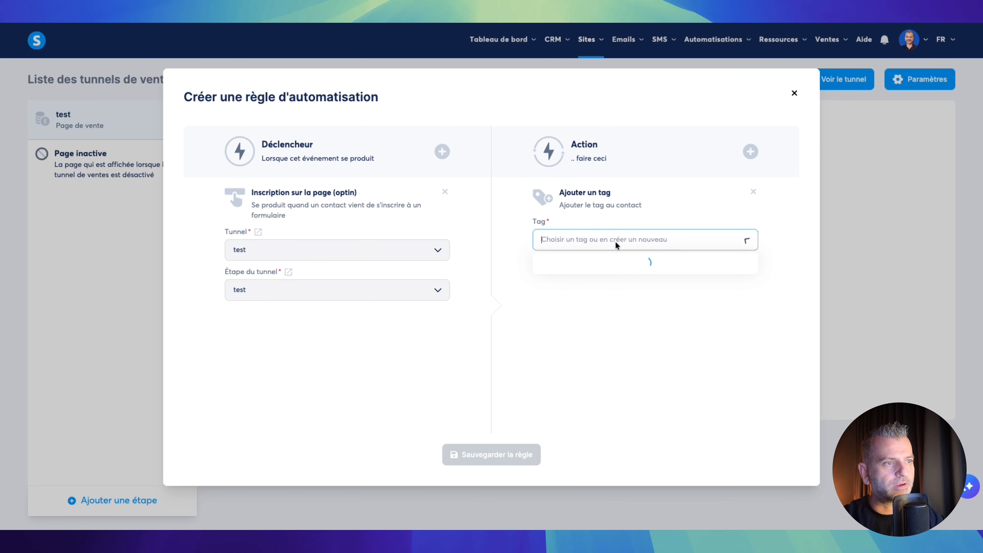
click(589, 264)
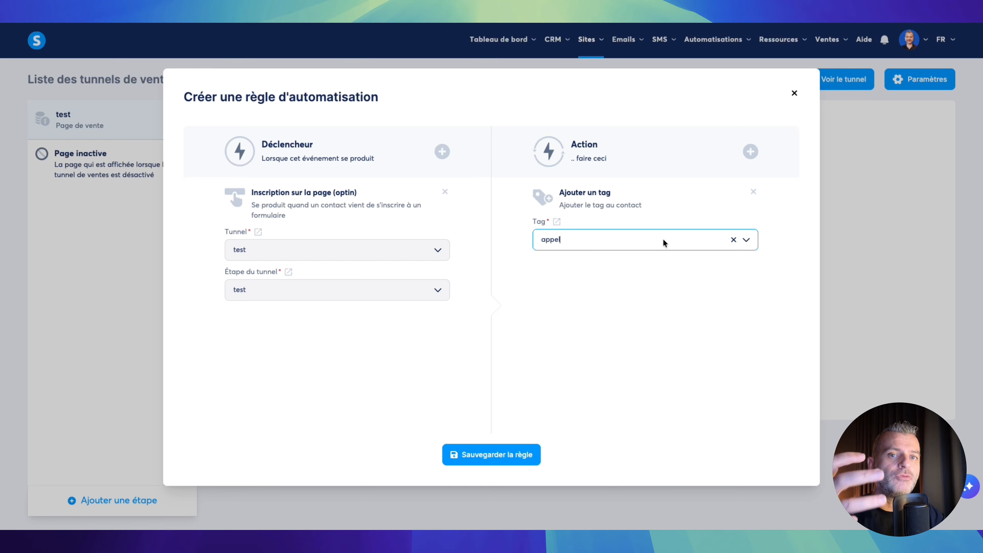
- Add an unsubscribe-from-campaign action, leaving the campaign unselected
click(750, 152)
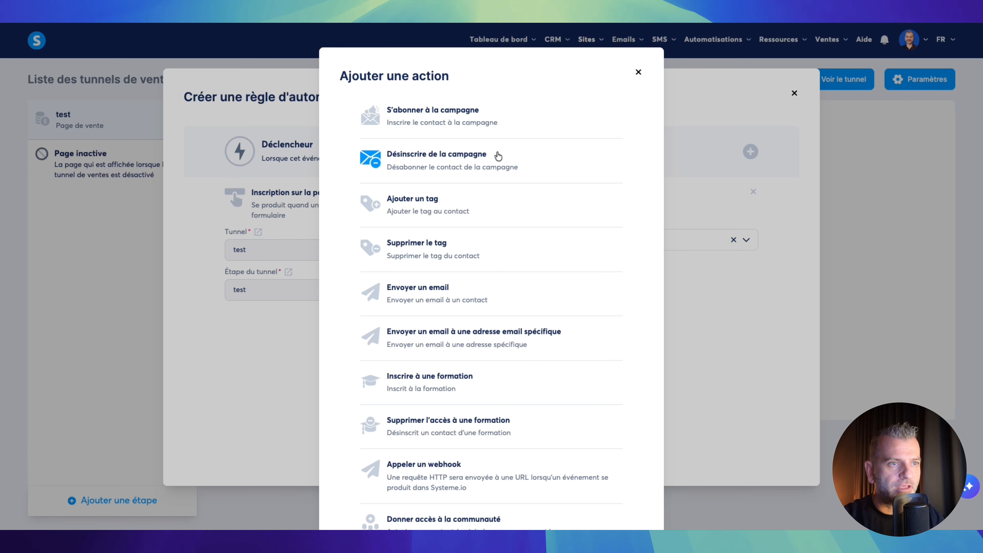
click(455, 160)
click(652, 341)
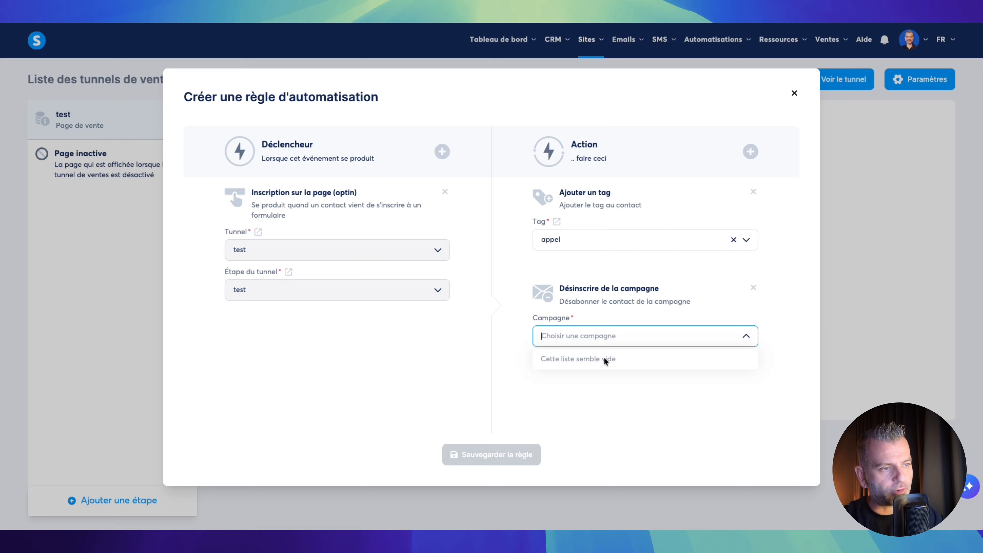
click(779, 325)
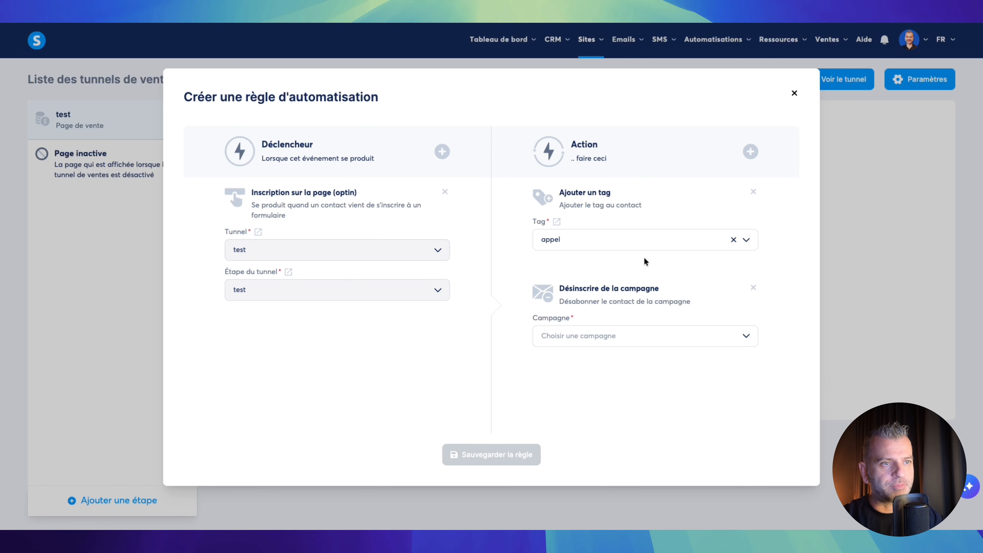